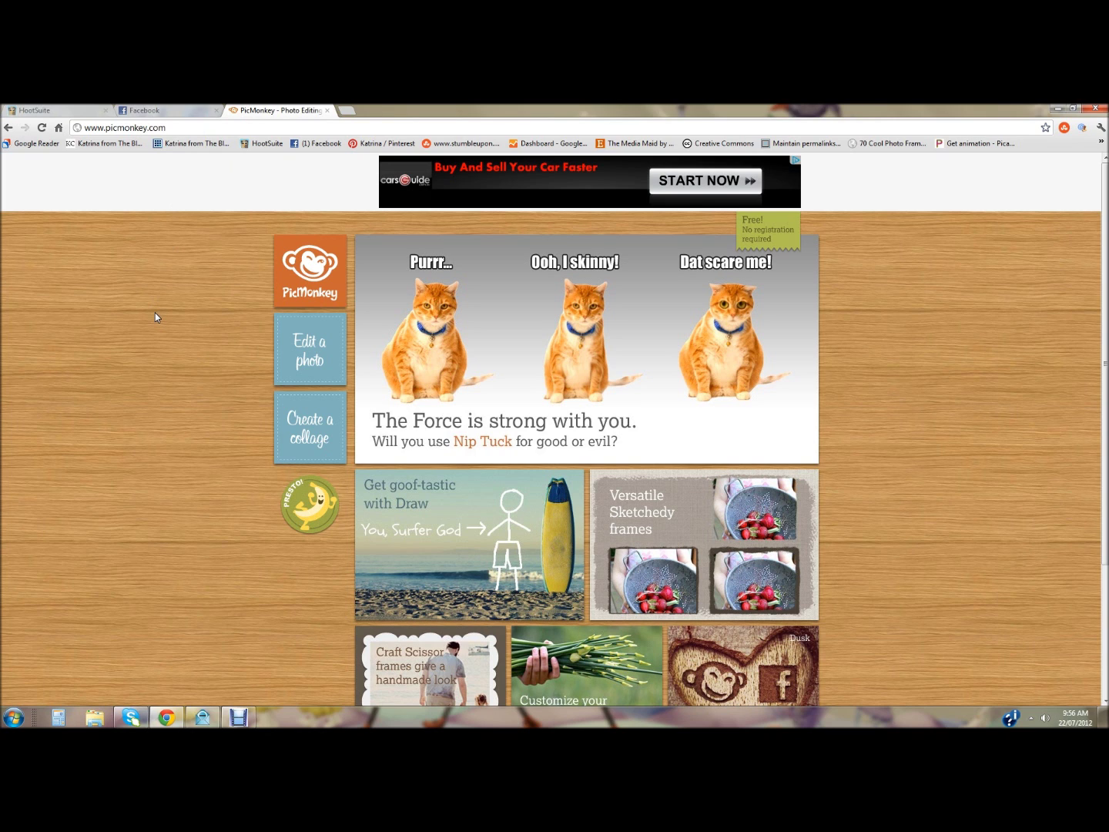
Start a new collage using the four-cell Ducks in a Row layout.
click(305, 426)
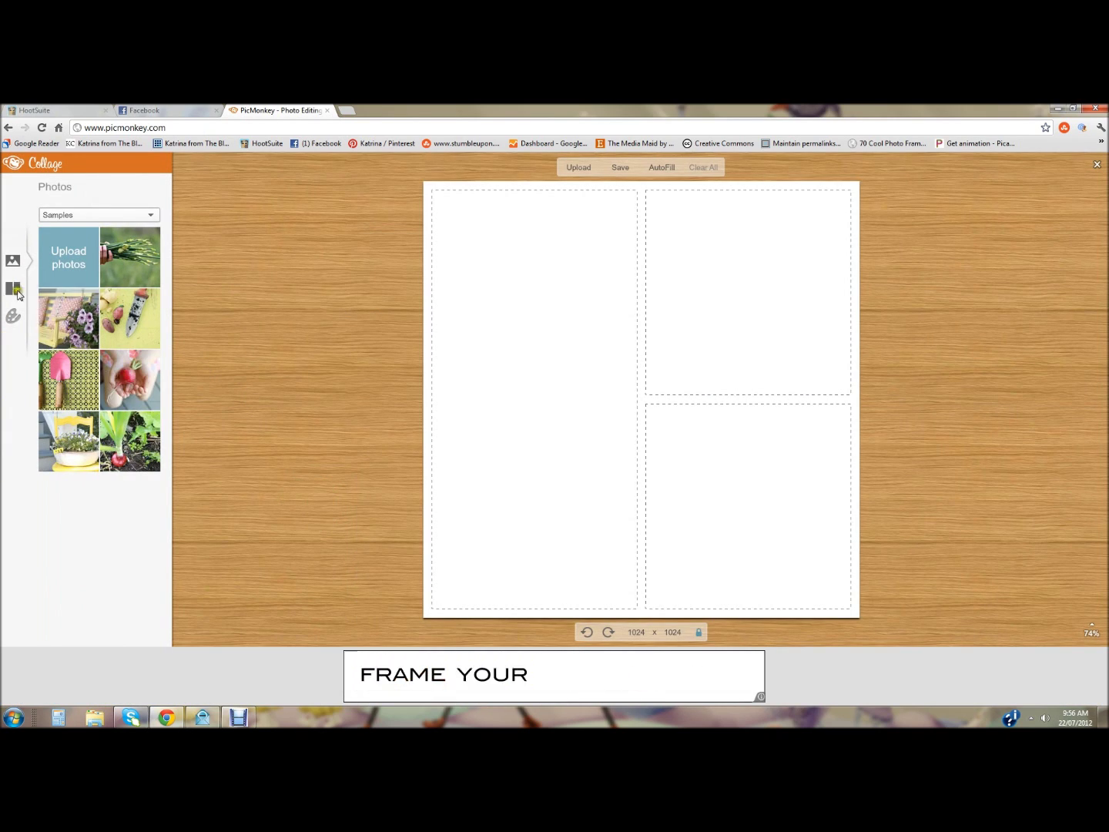
click(11, 290)
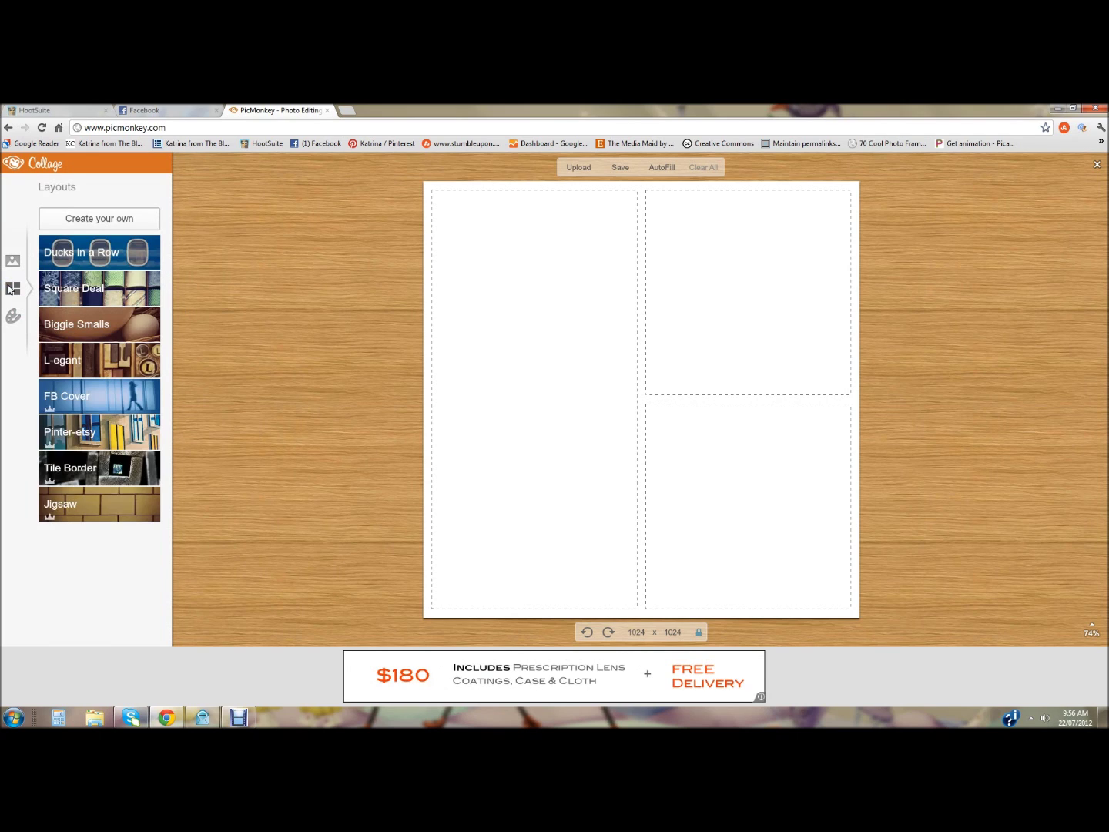
click(78, 253)
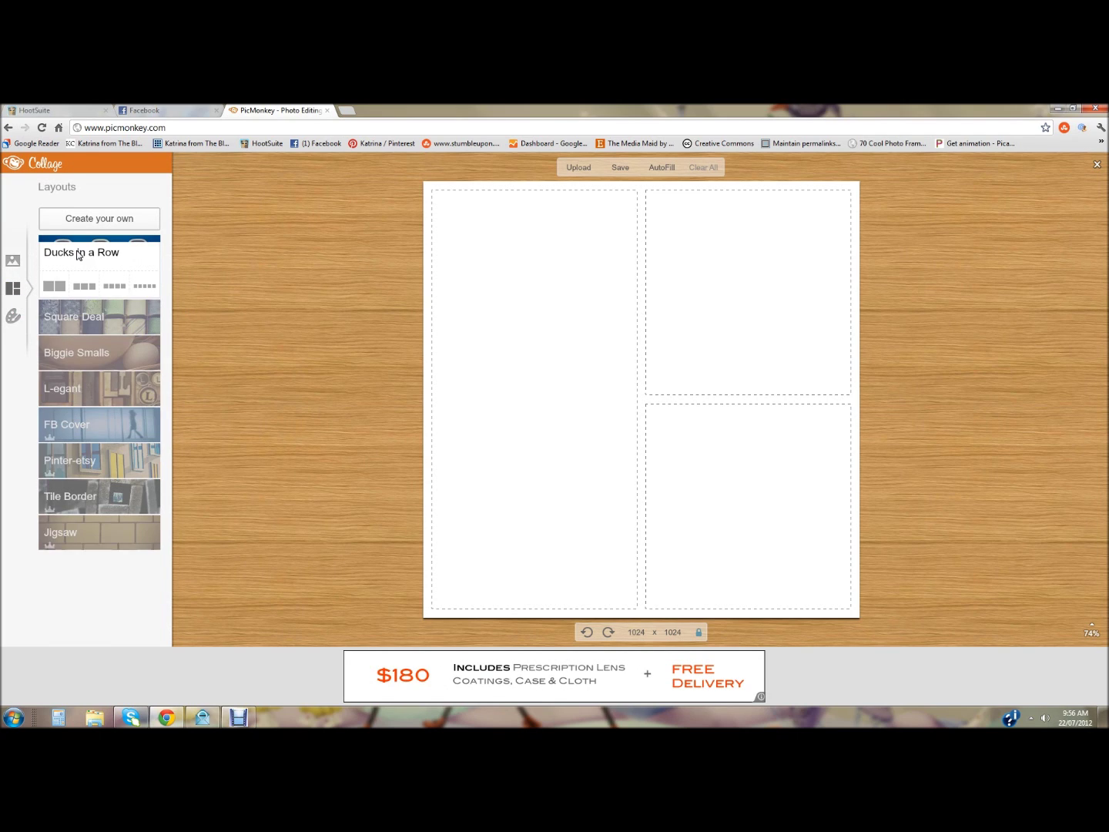
click(109, 290)
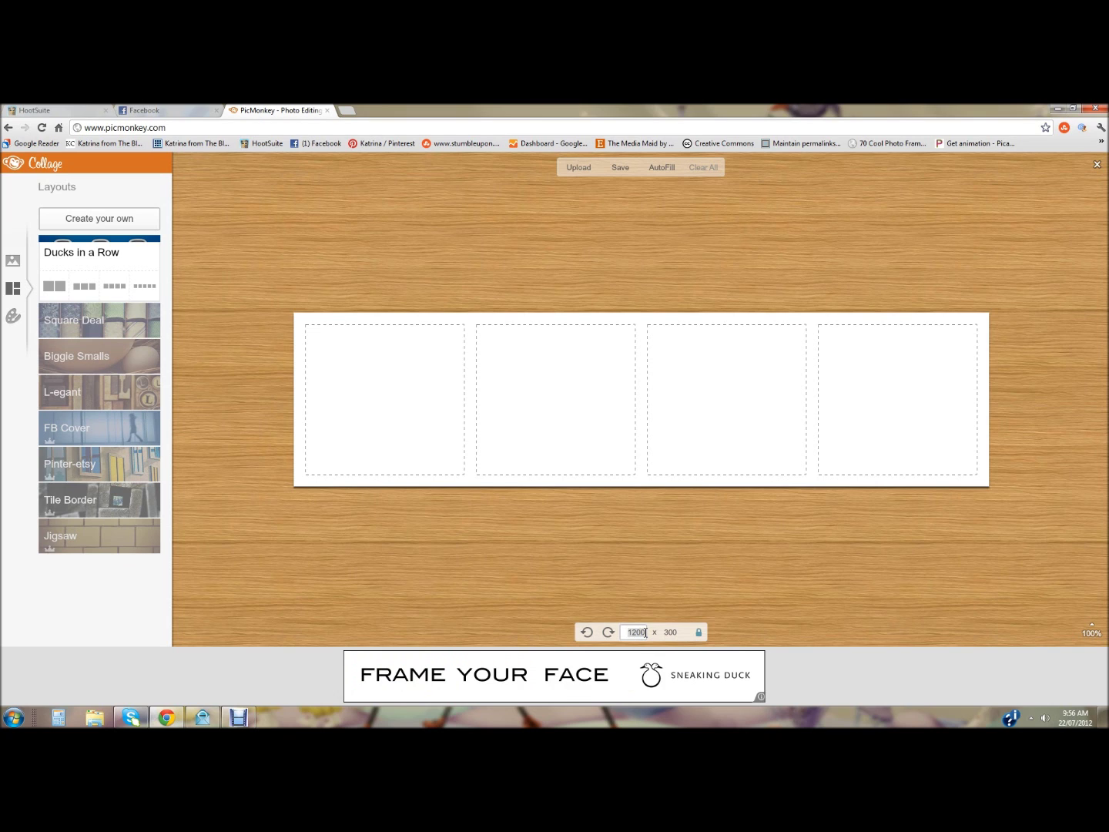
Resize the collage to 851 x 265.
text(851)
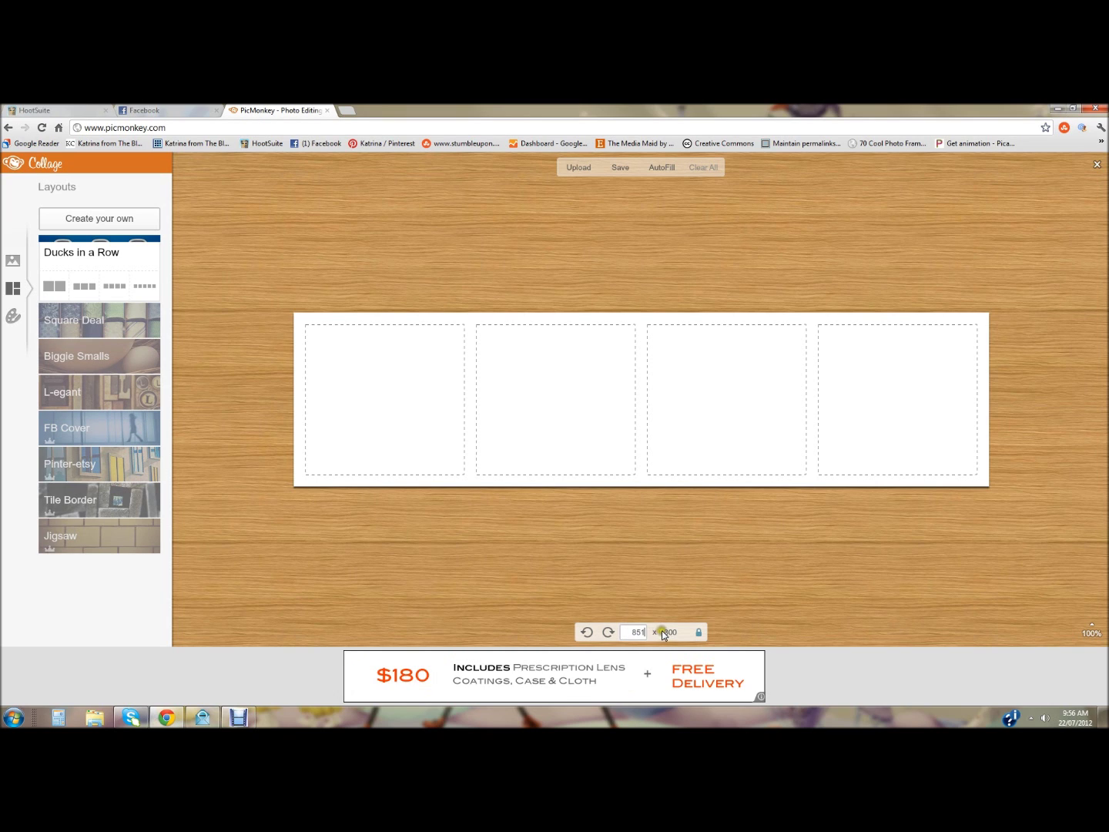
click(663, 632)
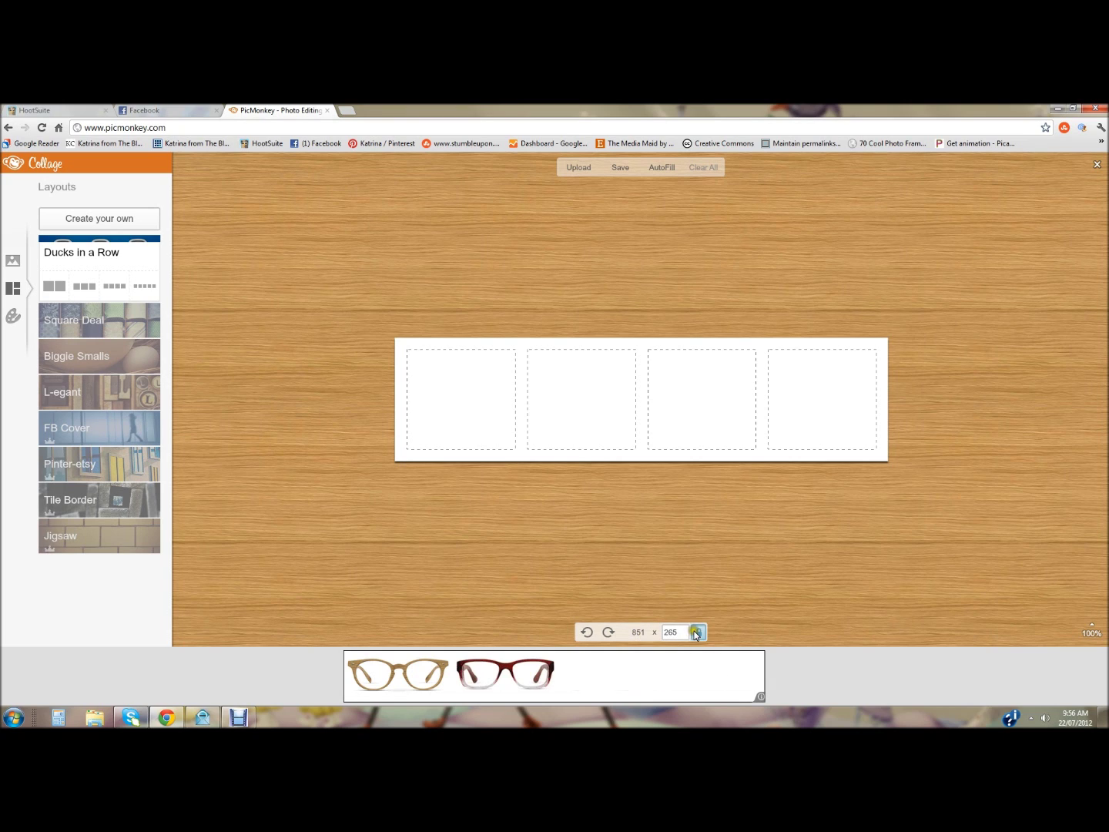
click(636, 632)
double_click(639, 631)
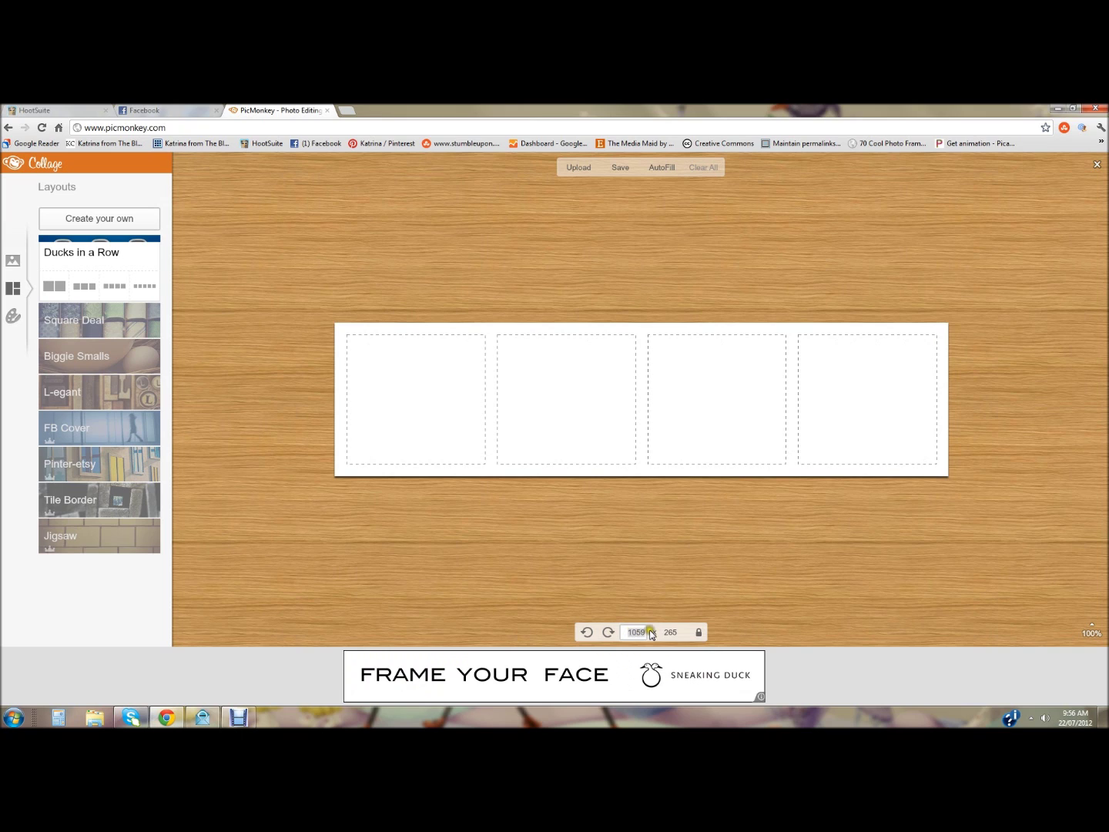
text(851)
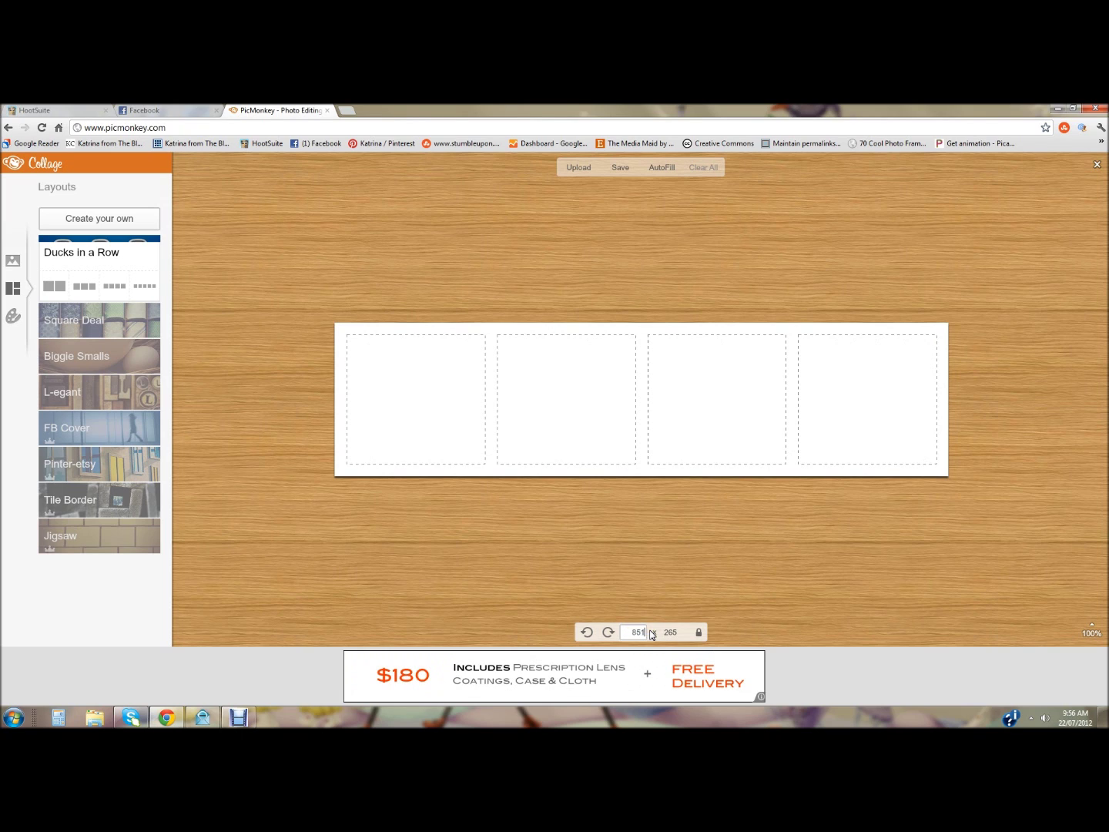
click(696, 634)
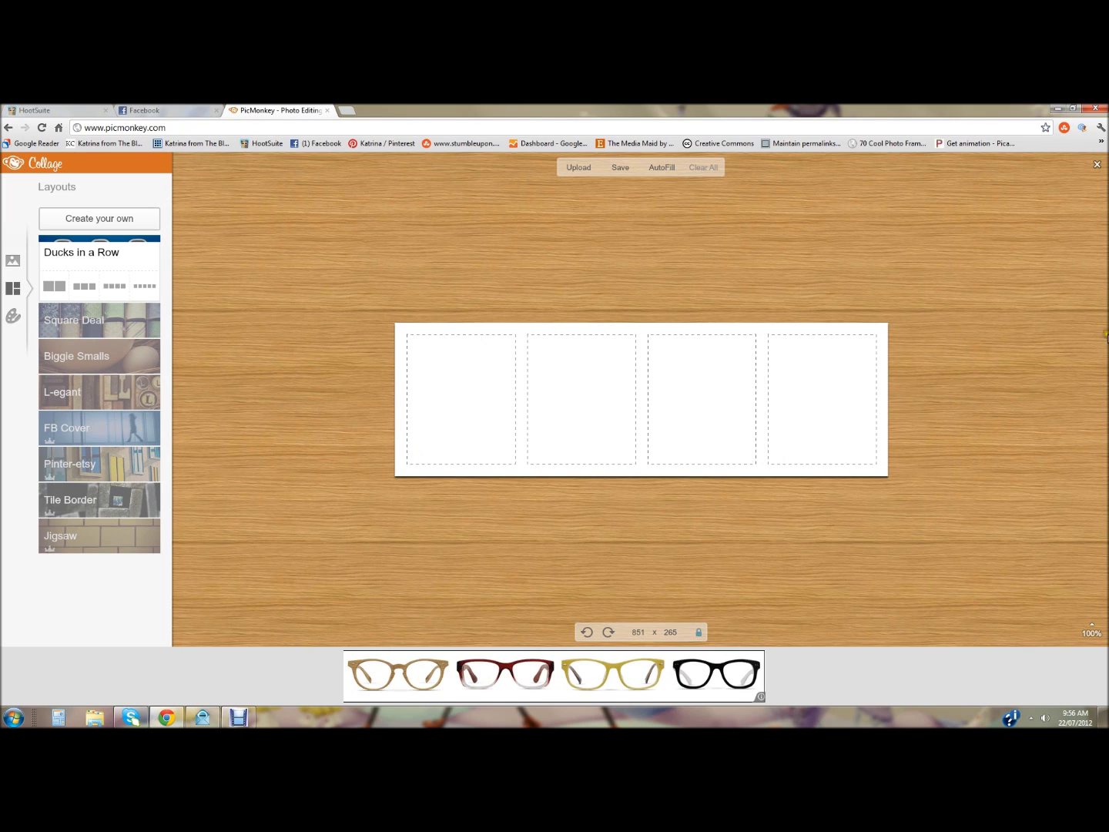
Reduce the collage cell spacing from 20 to 5 in the Background settings.
click(12, 317)
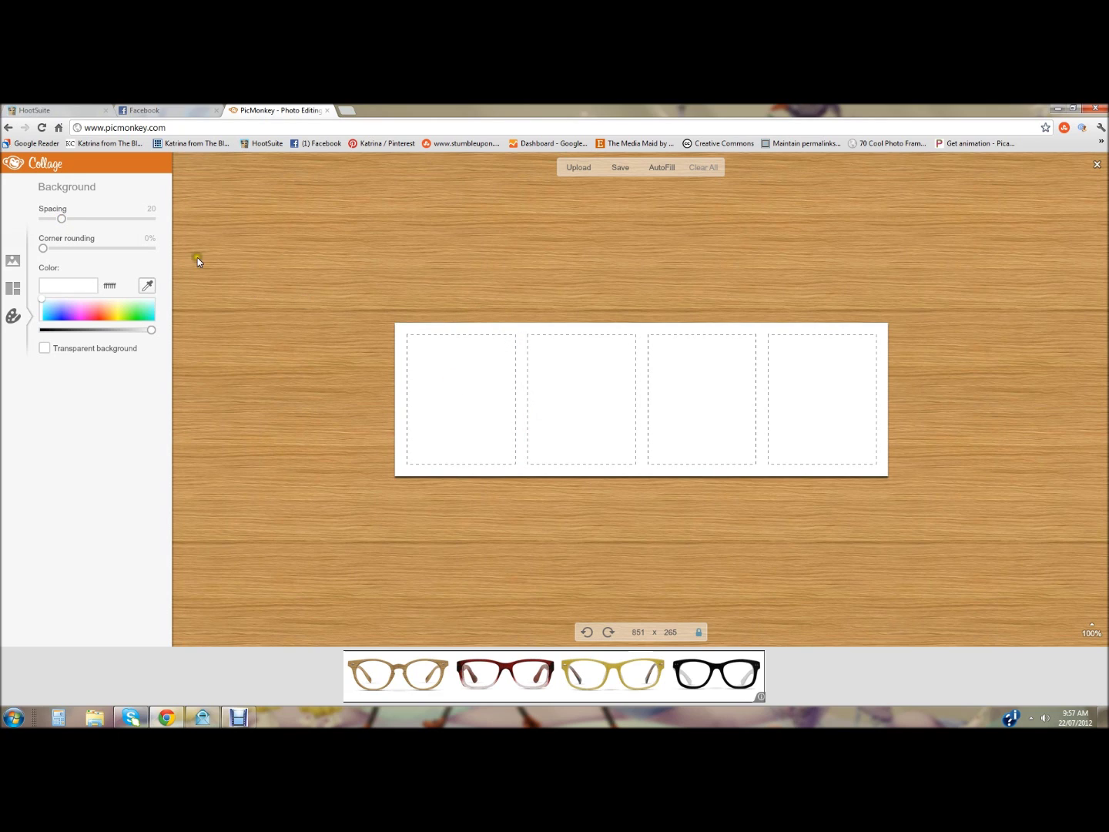
drag(65, 222, 52, 225)
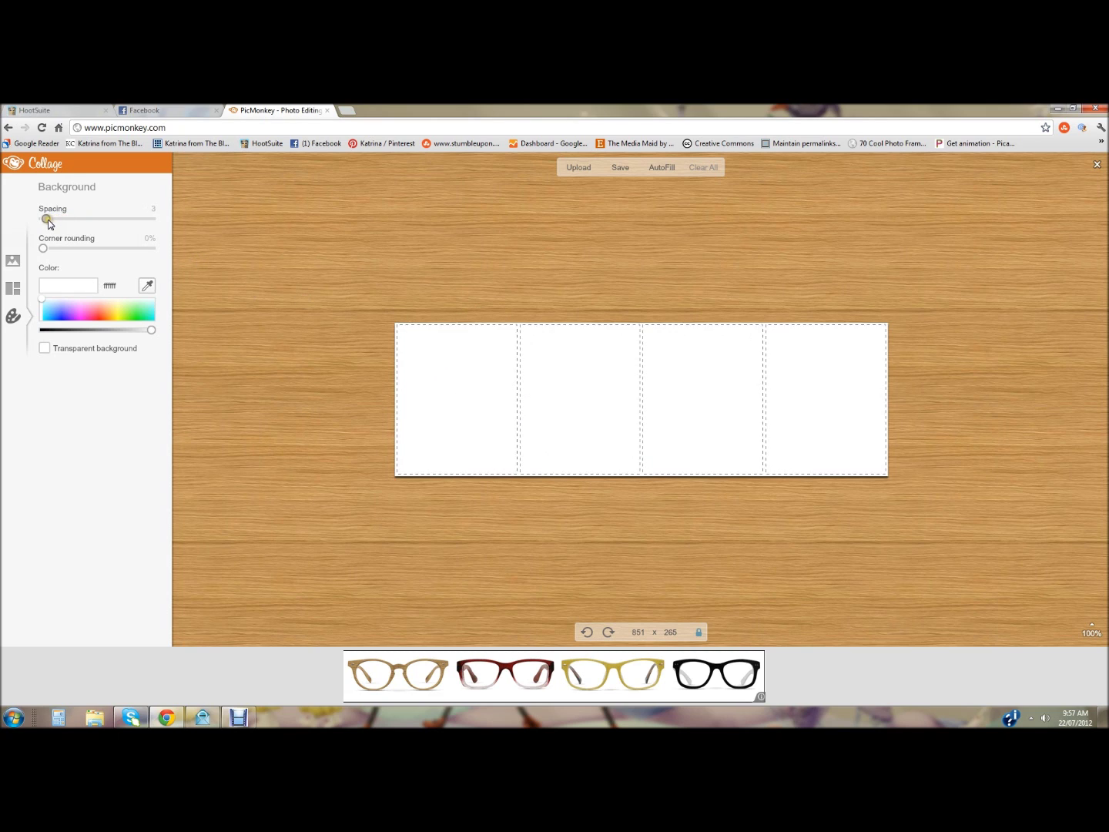
click(13, 259)
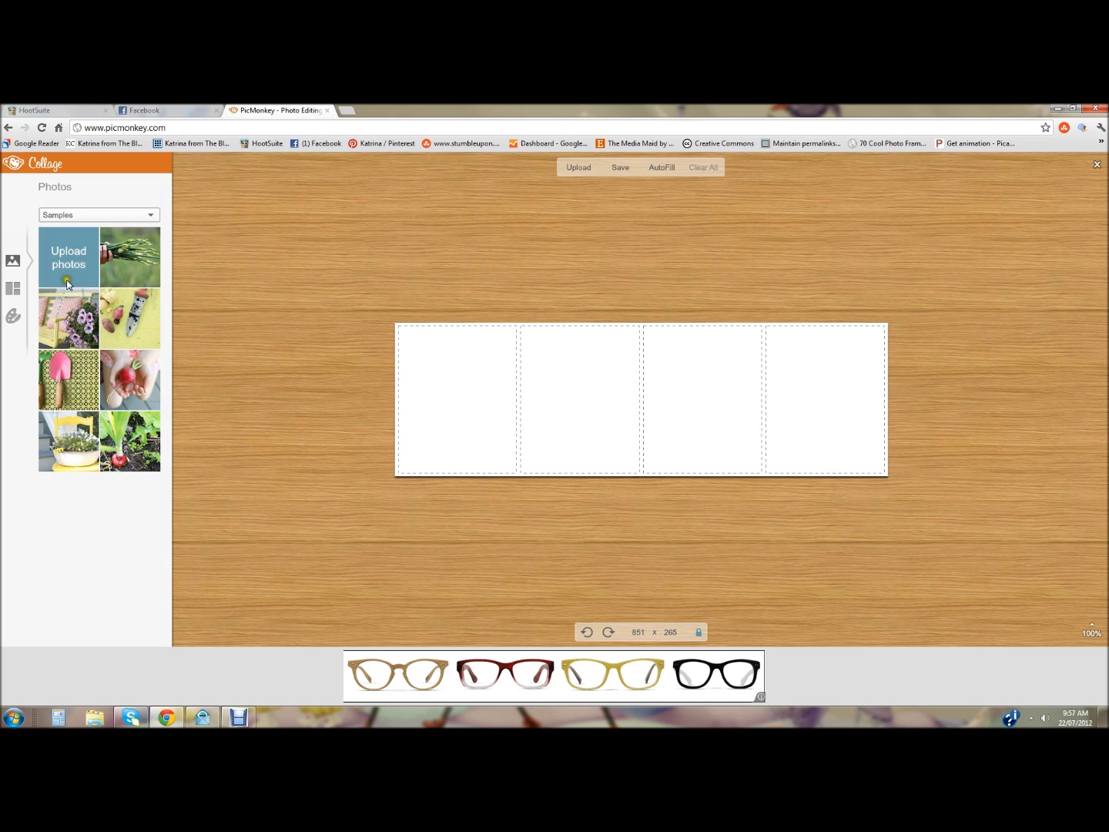
Fill the cells left to right with the onion stalks, flowered swing, garlic and radish sample photos.
drag(108, 267, 407, 406)
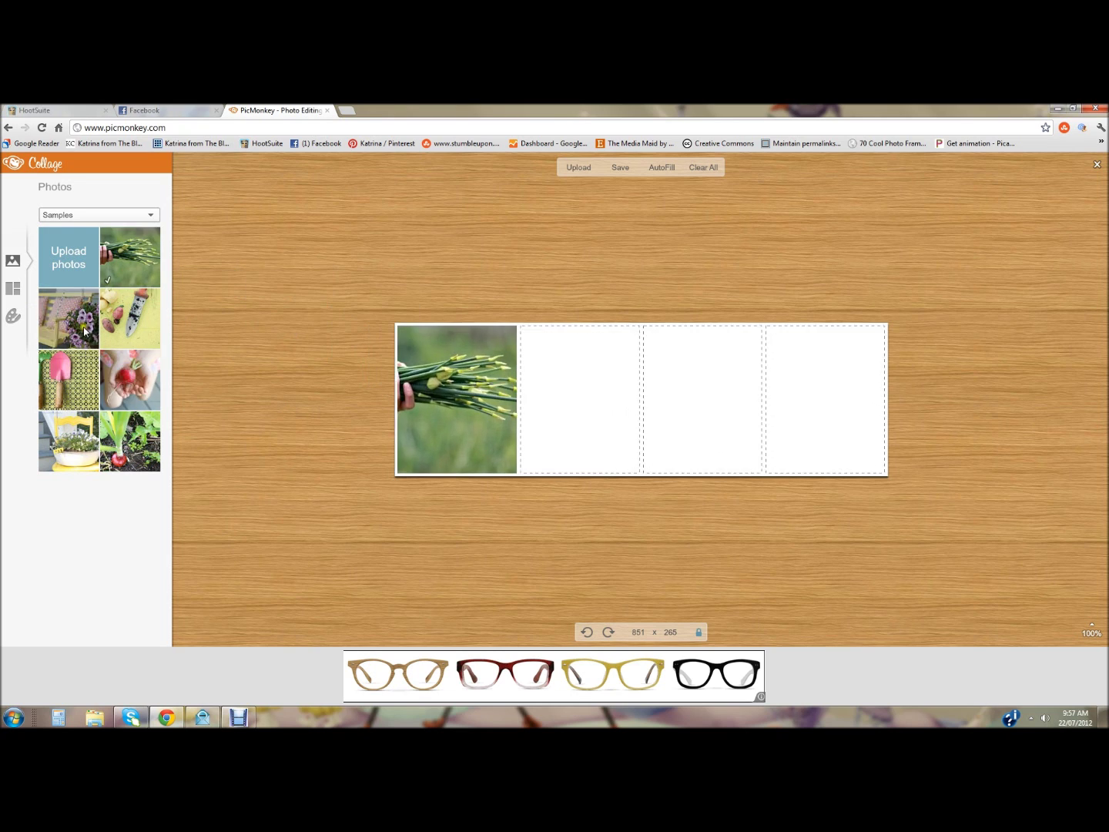
drag(70, 319, 570, 397)
drag(129, 319, 710, 438)
drag(129, 378, 804, 463)
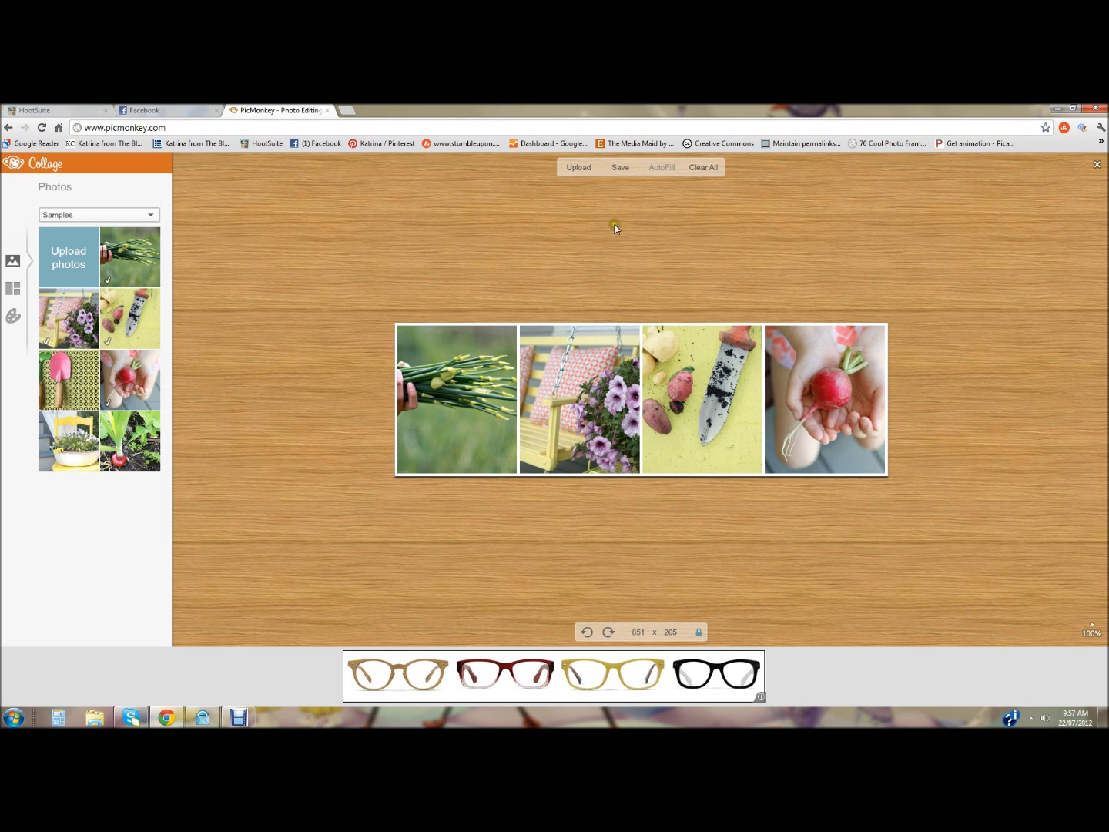
click(623, 170)
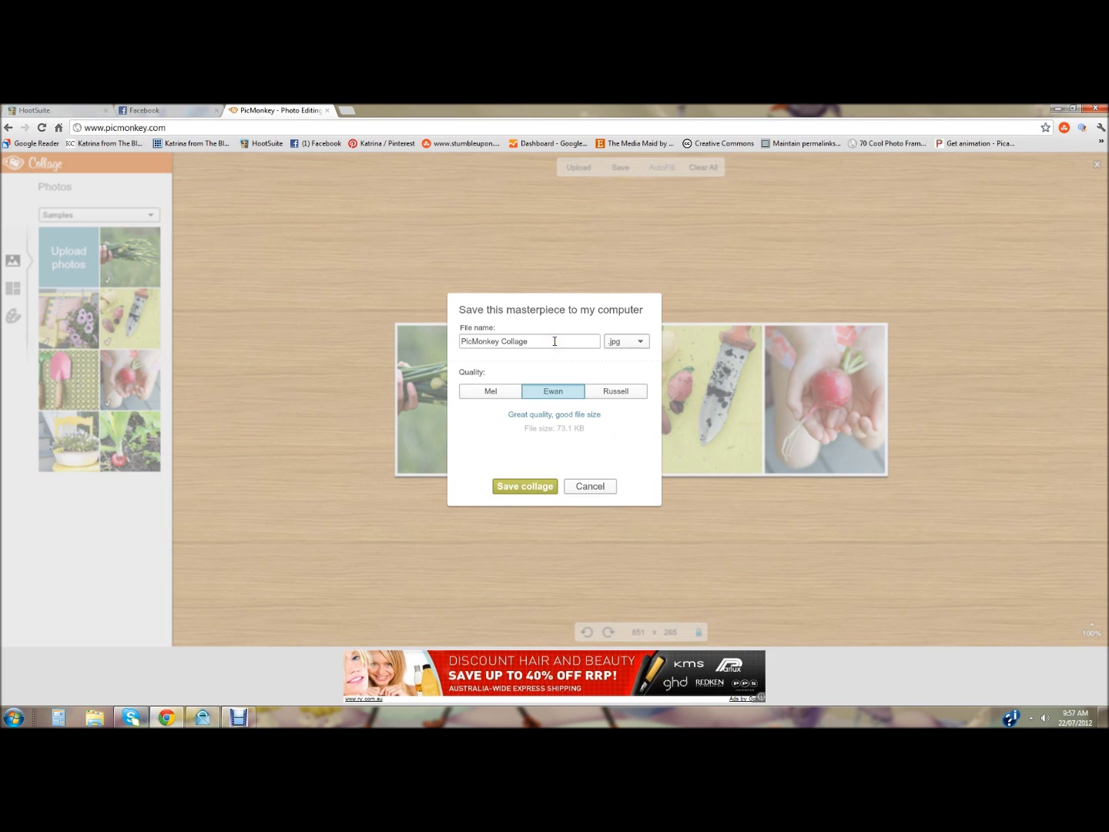
Save the four-photo collage to the Desktop as fbcover.jpg.
drag(554, 341, 378, 348)
text(fbcover)
click(530, 489)
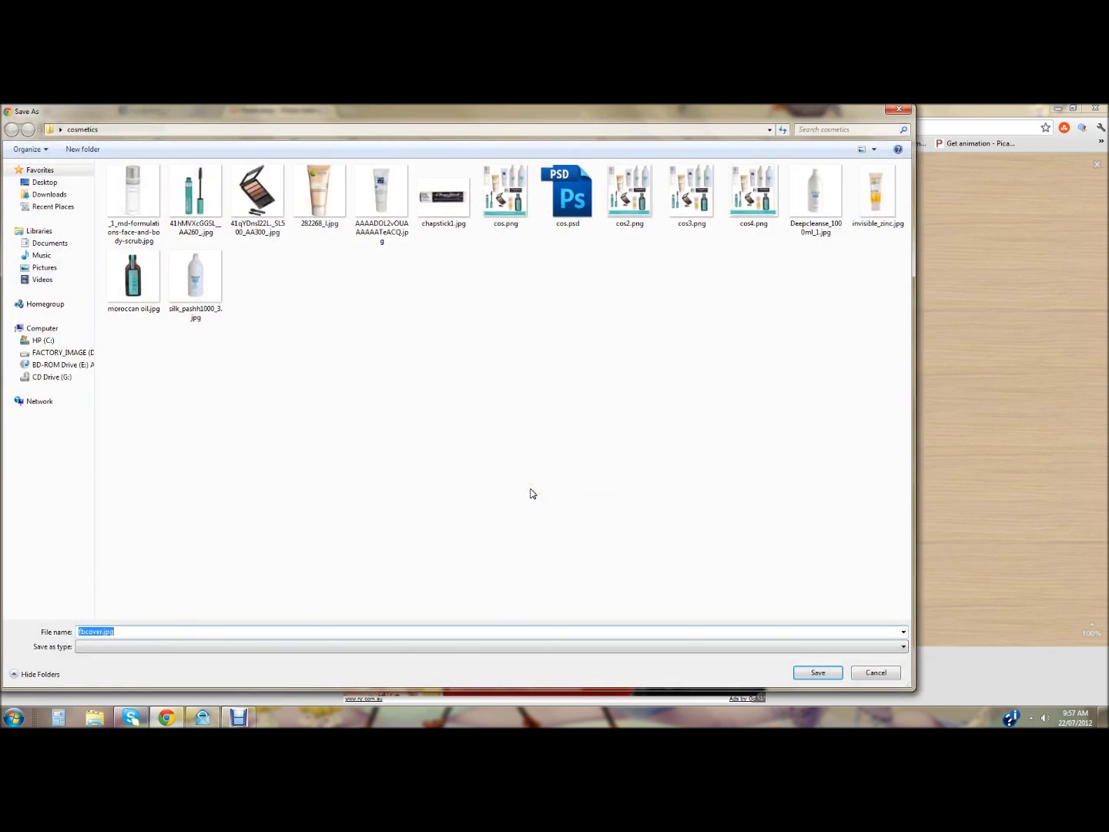
click(45, 182)
click(813, 670)
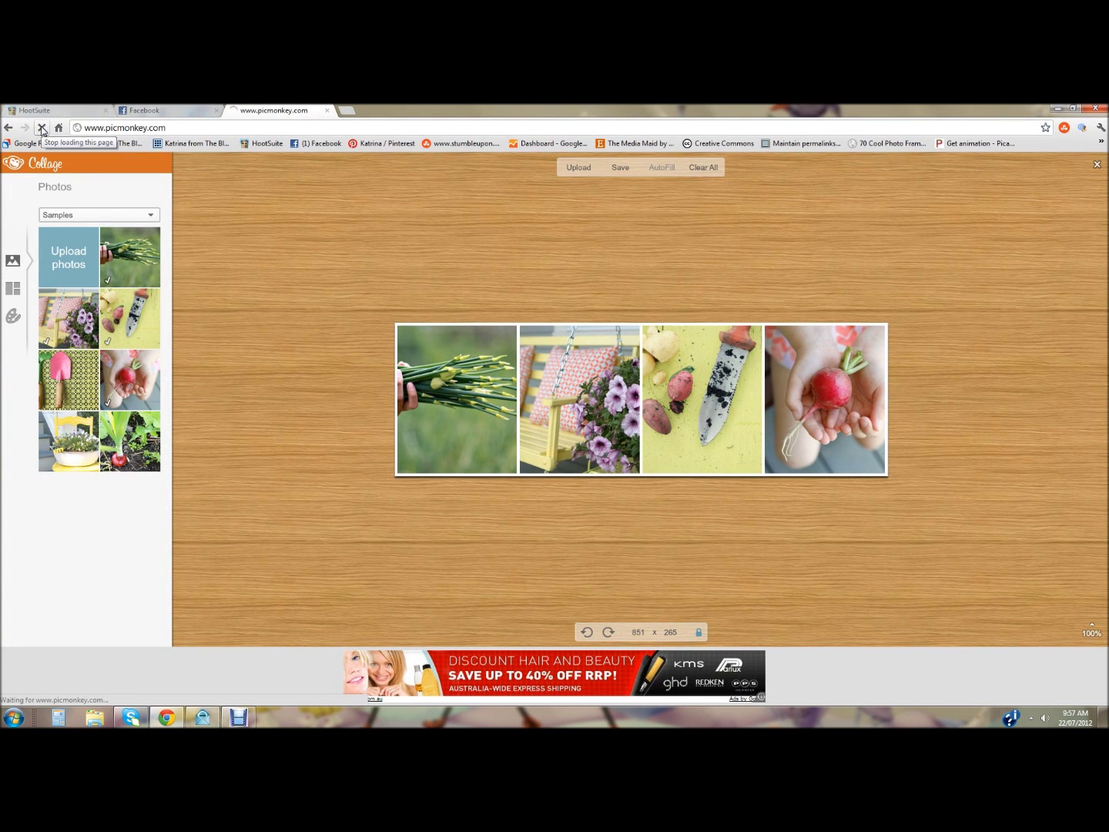
click(42, 128)
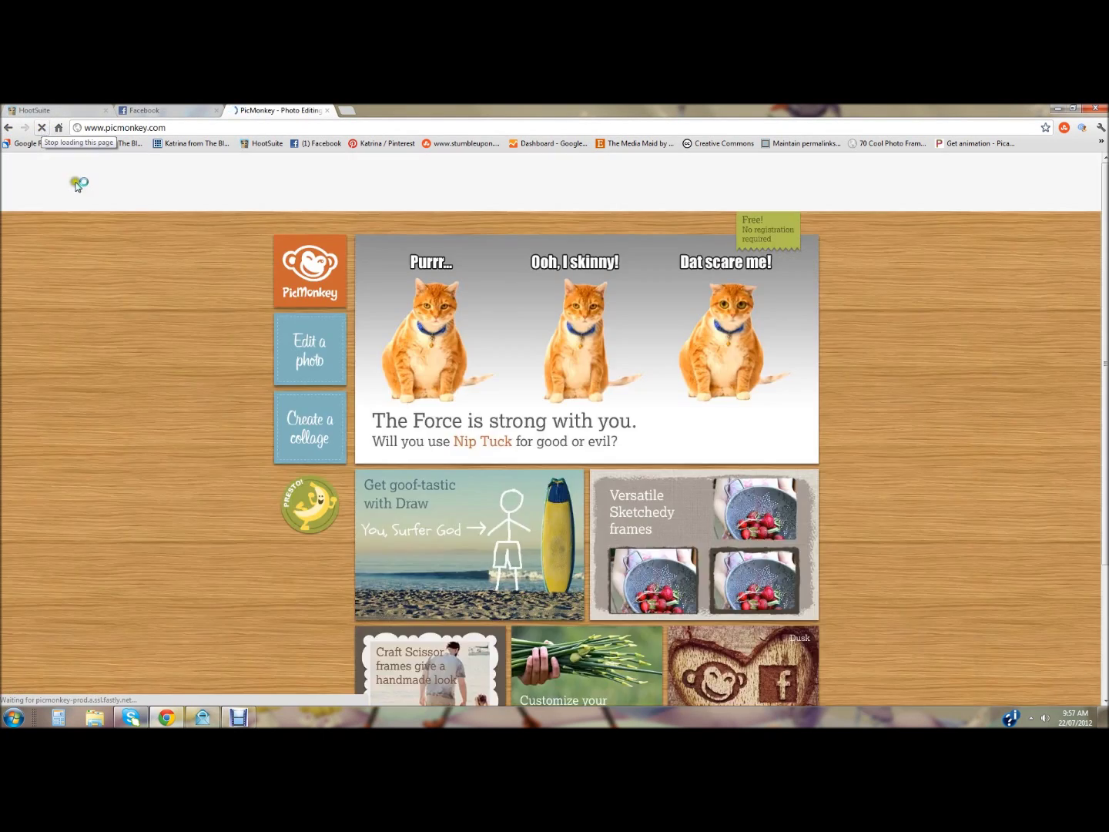
Open fbcover.jpg from the Desktop in the photo editor.
click(308, 344)
click(43, 182)
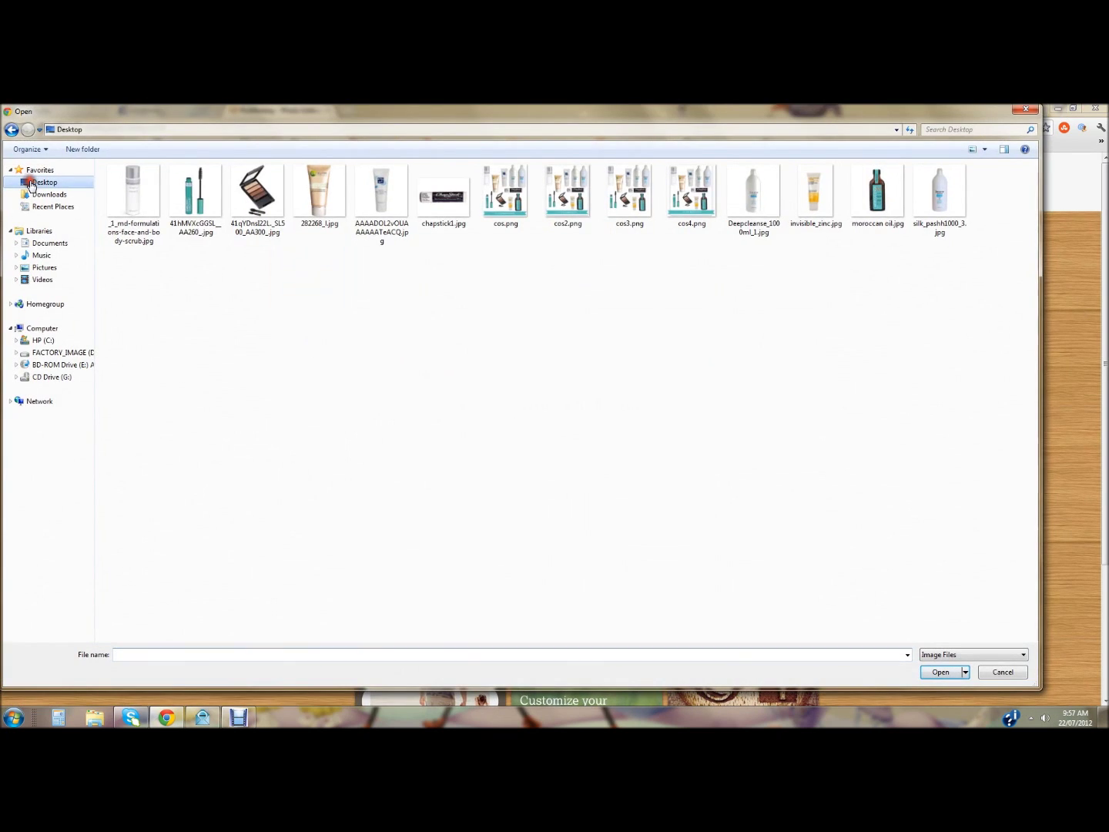
double_click(123, 208)
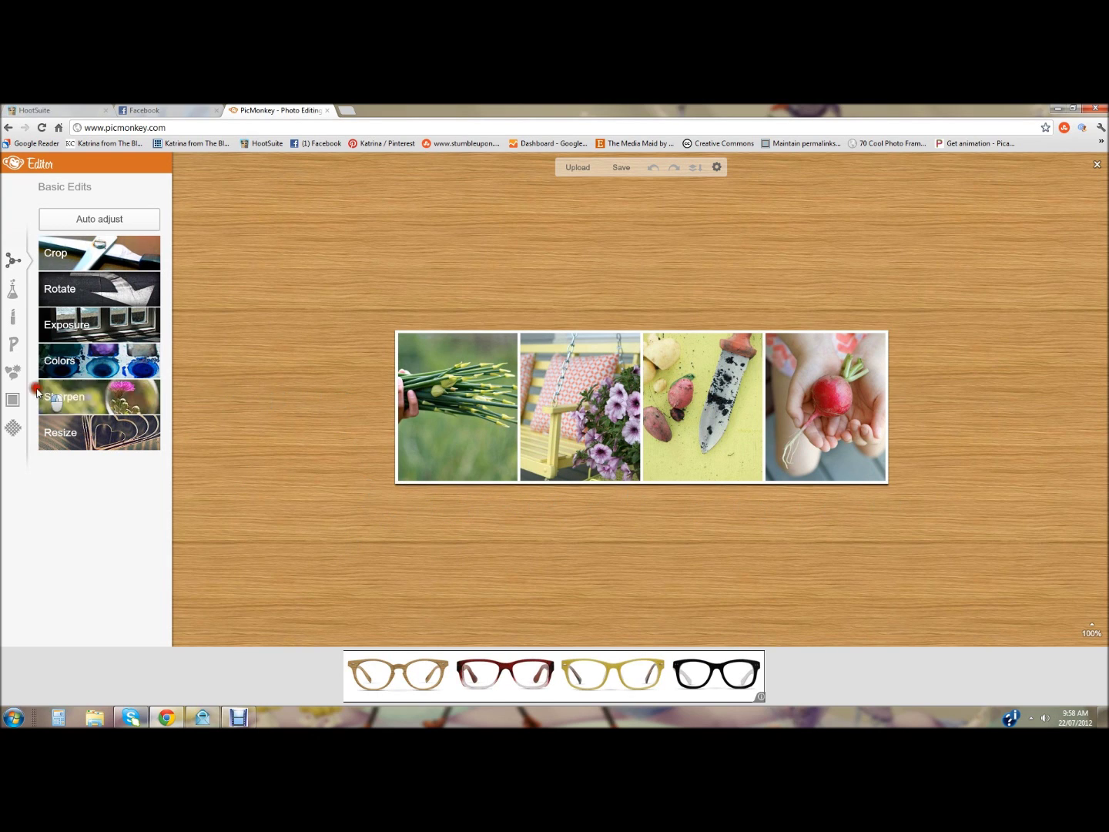
Apply a Simple Edge frame with a thicker, white outer border around the strip.
click(11, 401)
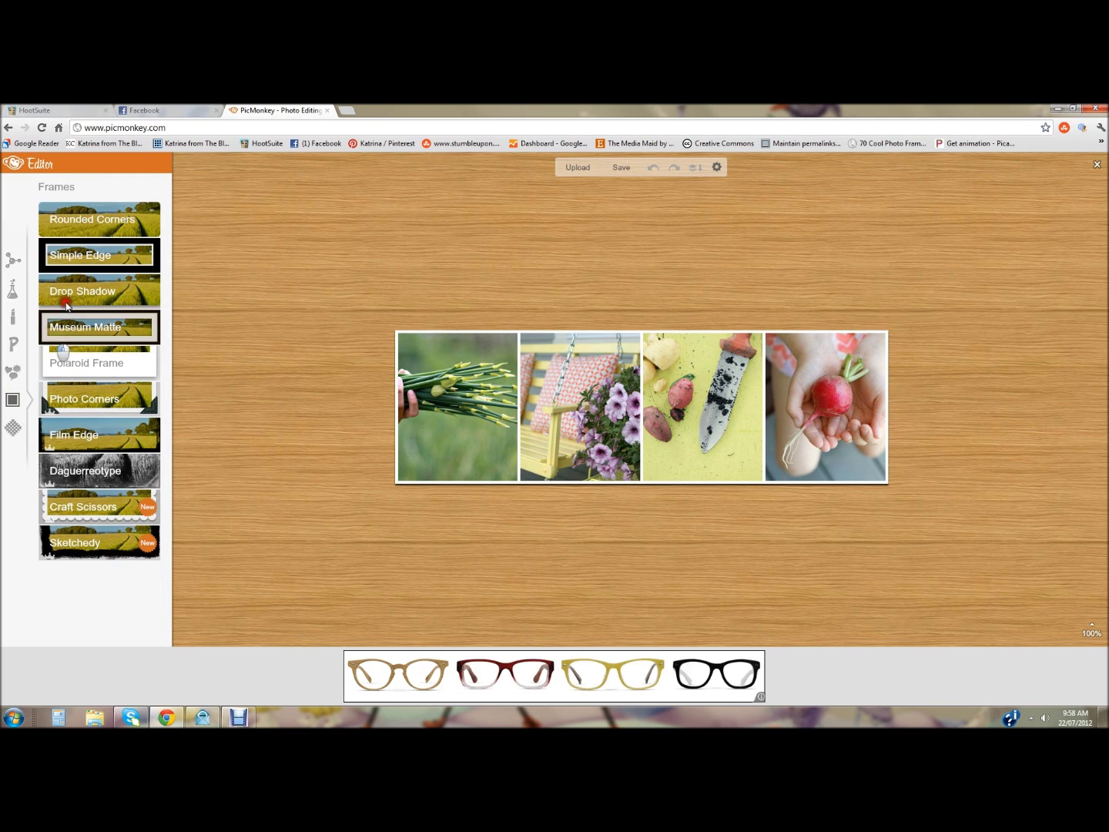
click(84, 258)
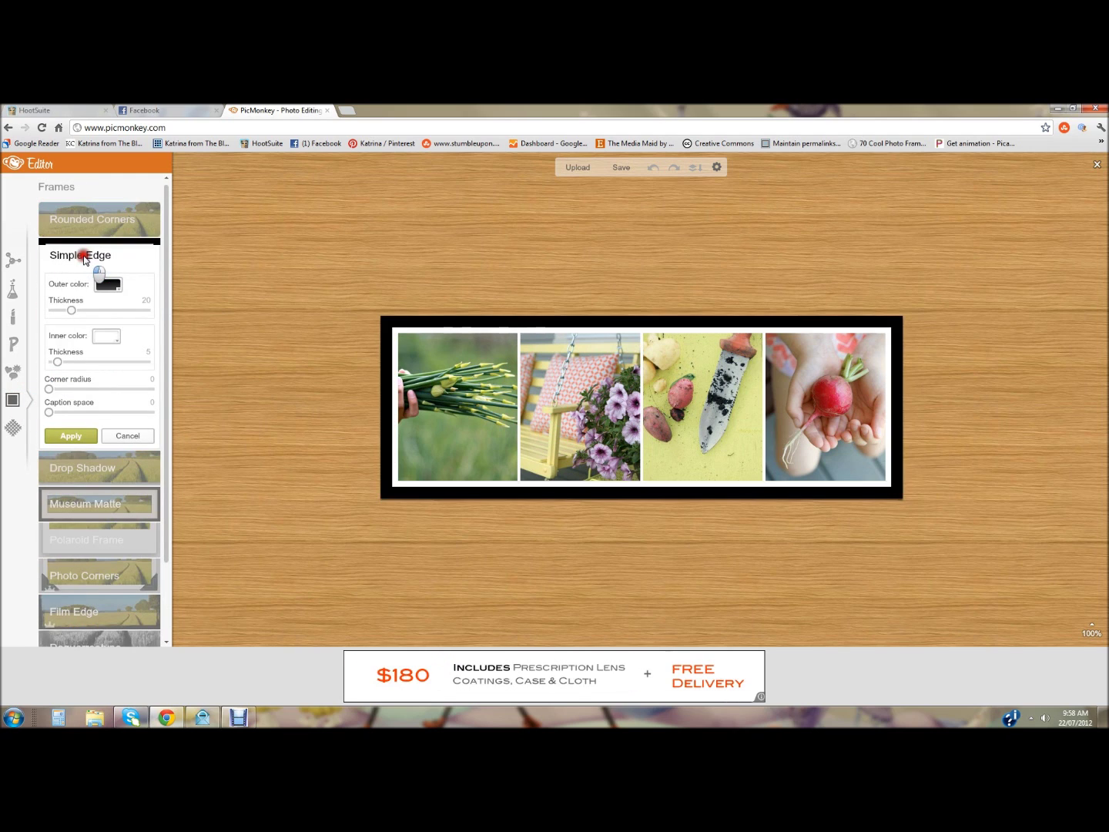
drag(77, 312, 100, 317)
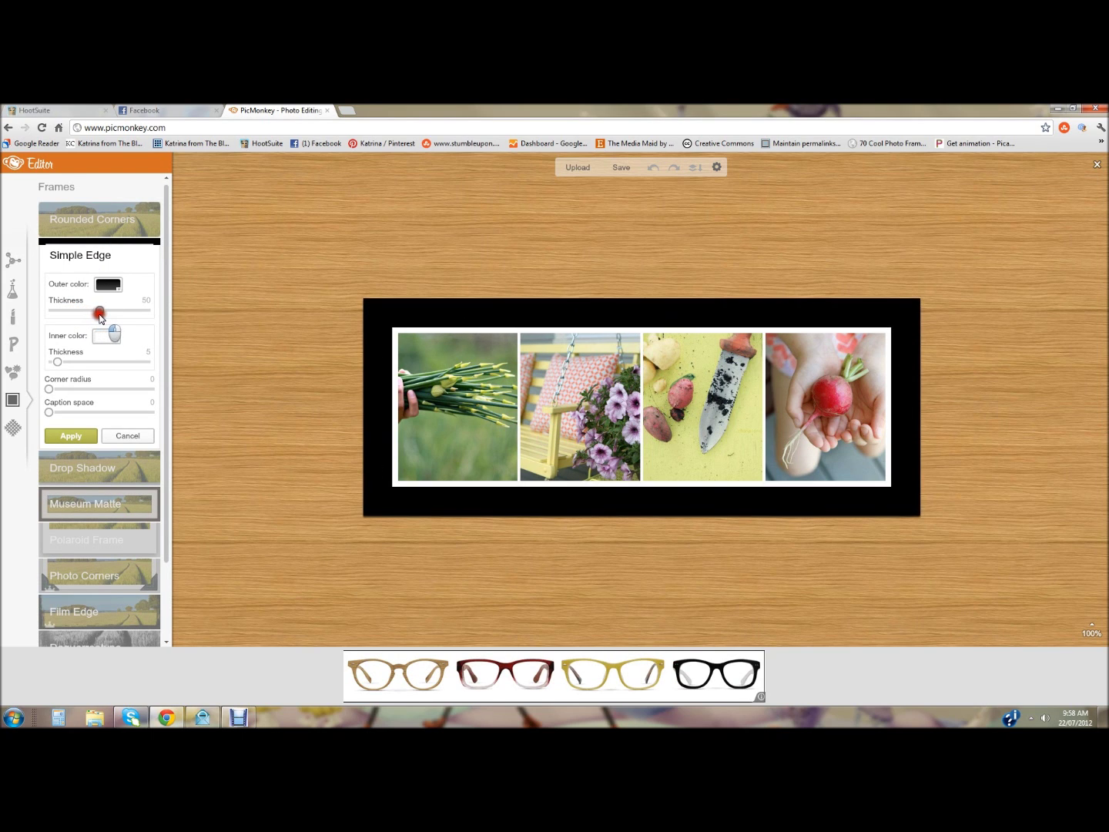
click(112, 285)
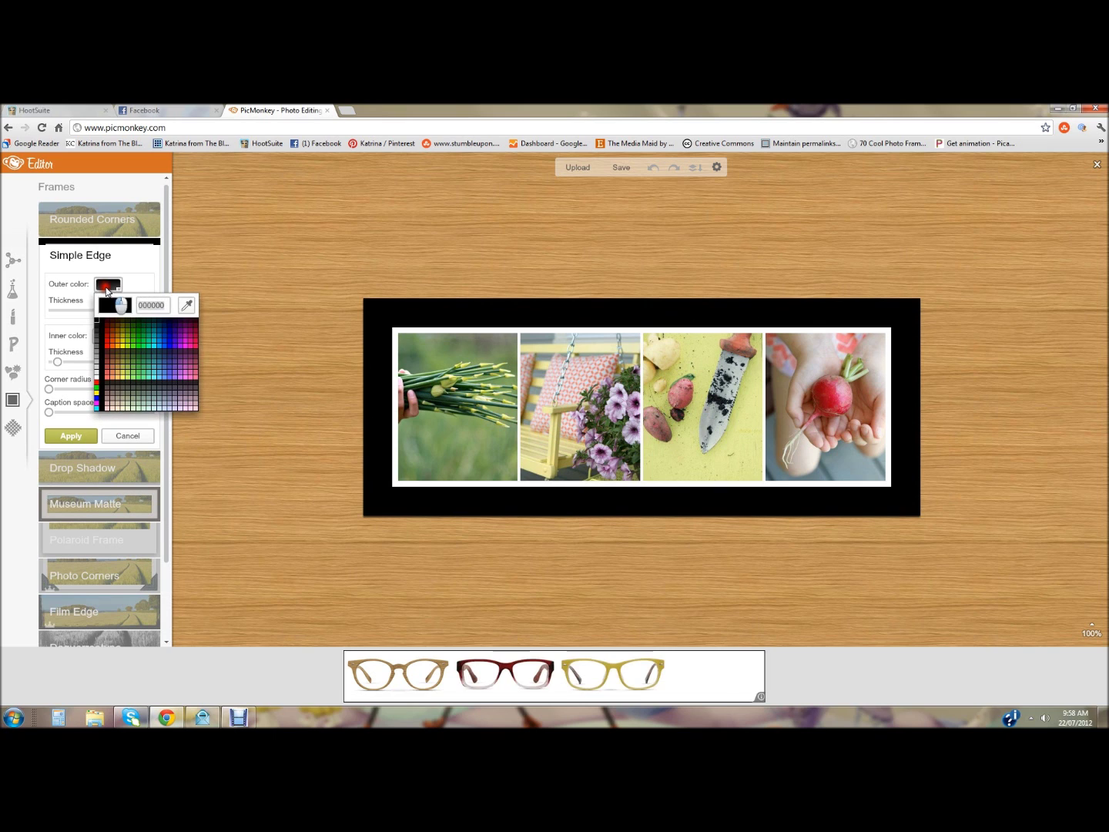
click(101, 364)
click(96, 379)
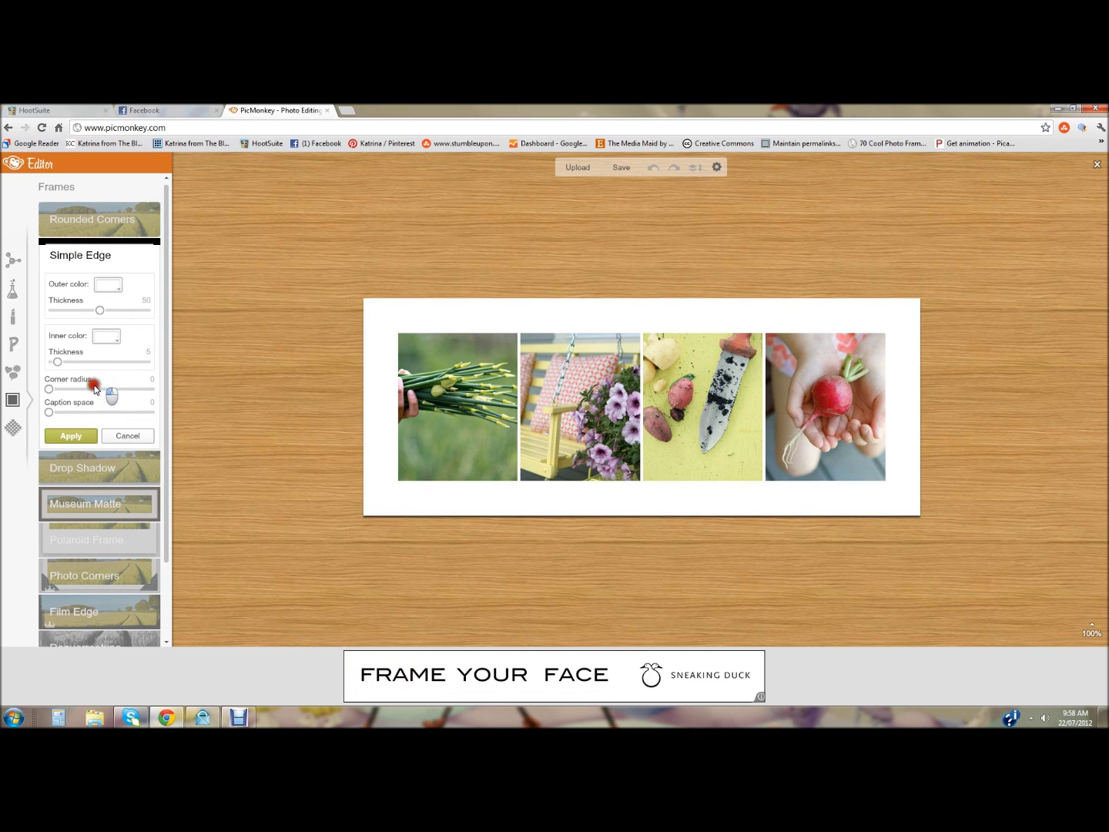
click(73, 435)
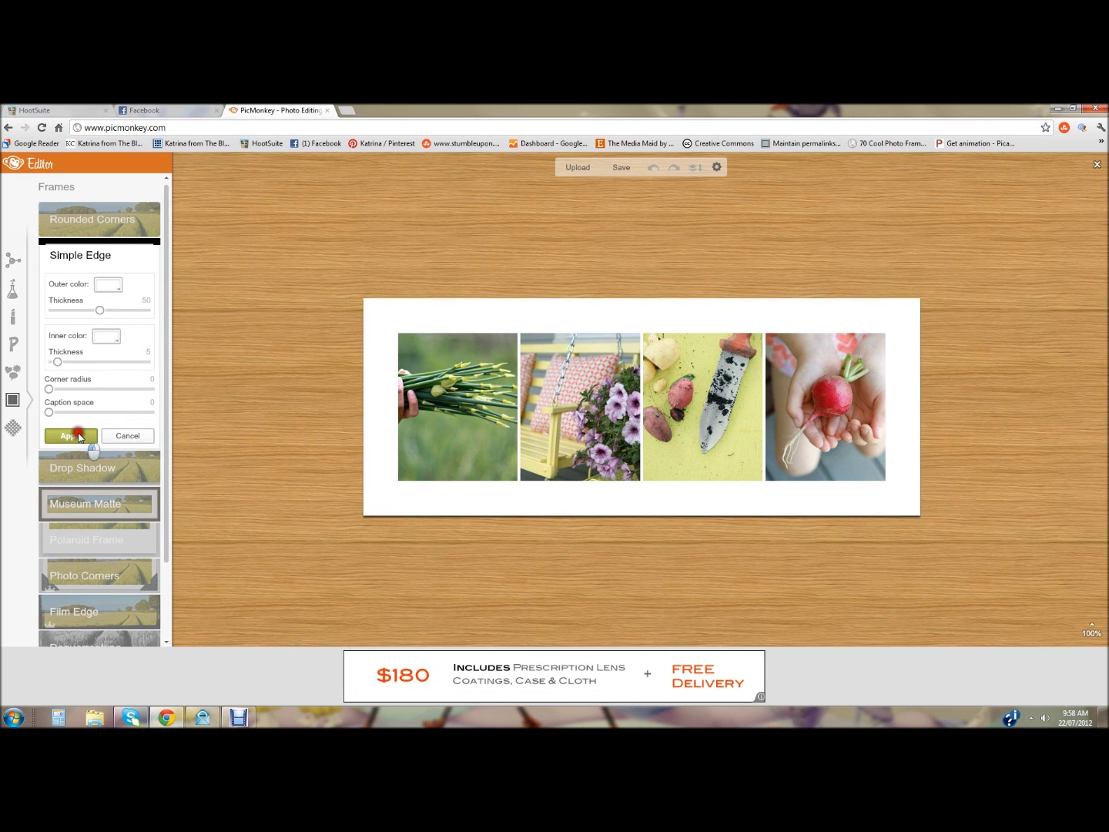
click(13, 429)
click(13, 402)
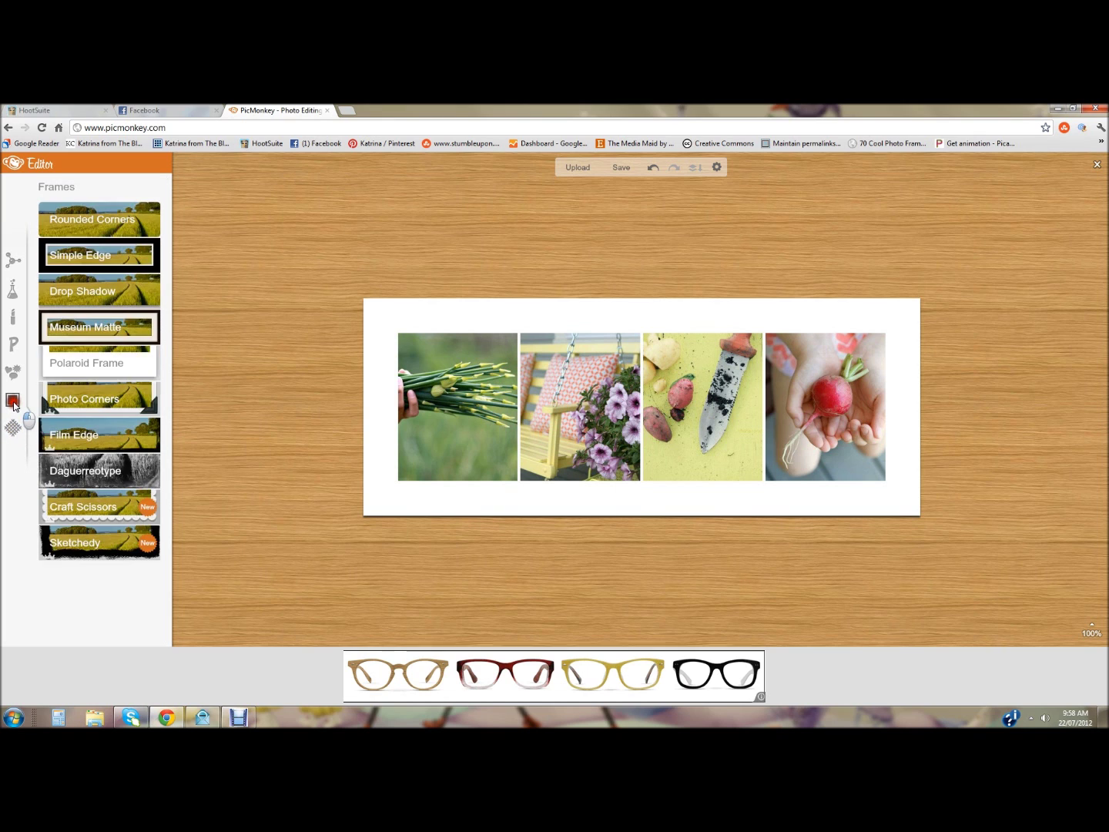
Stretch the crop box out to the collage's left, right and bottom edges.
click(12, 260)
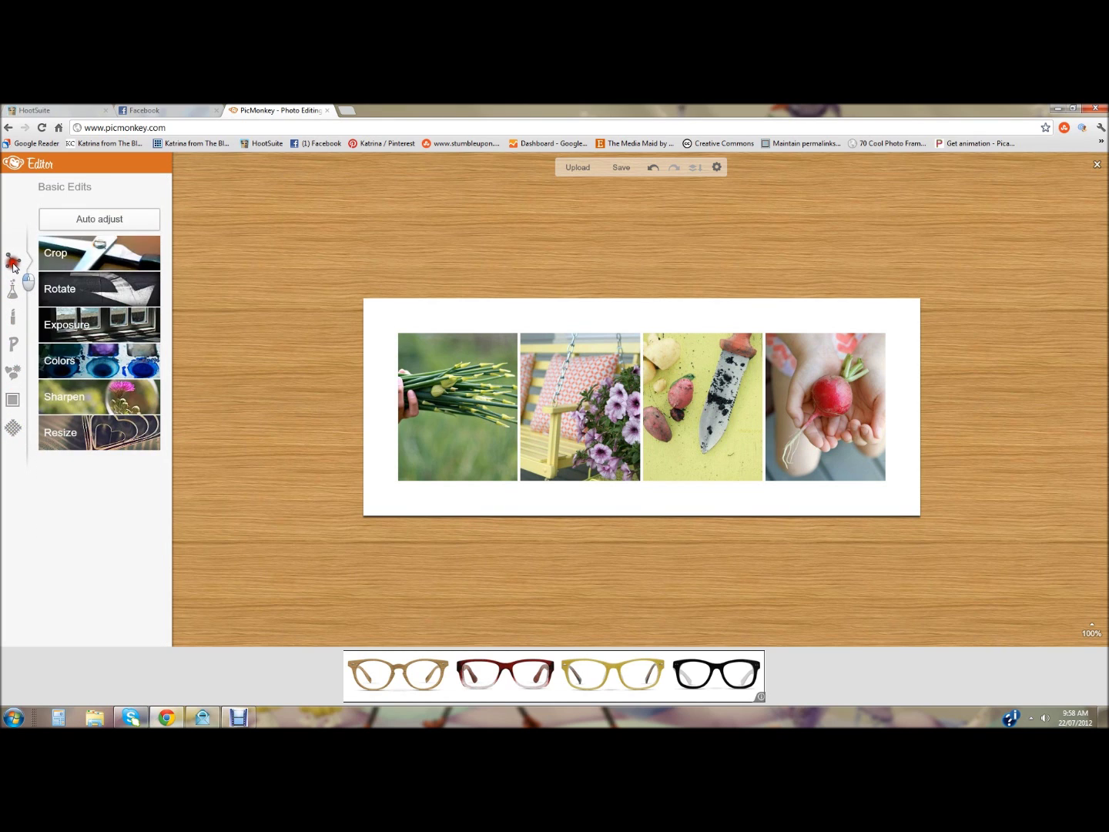
click(95, 258)
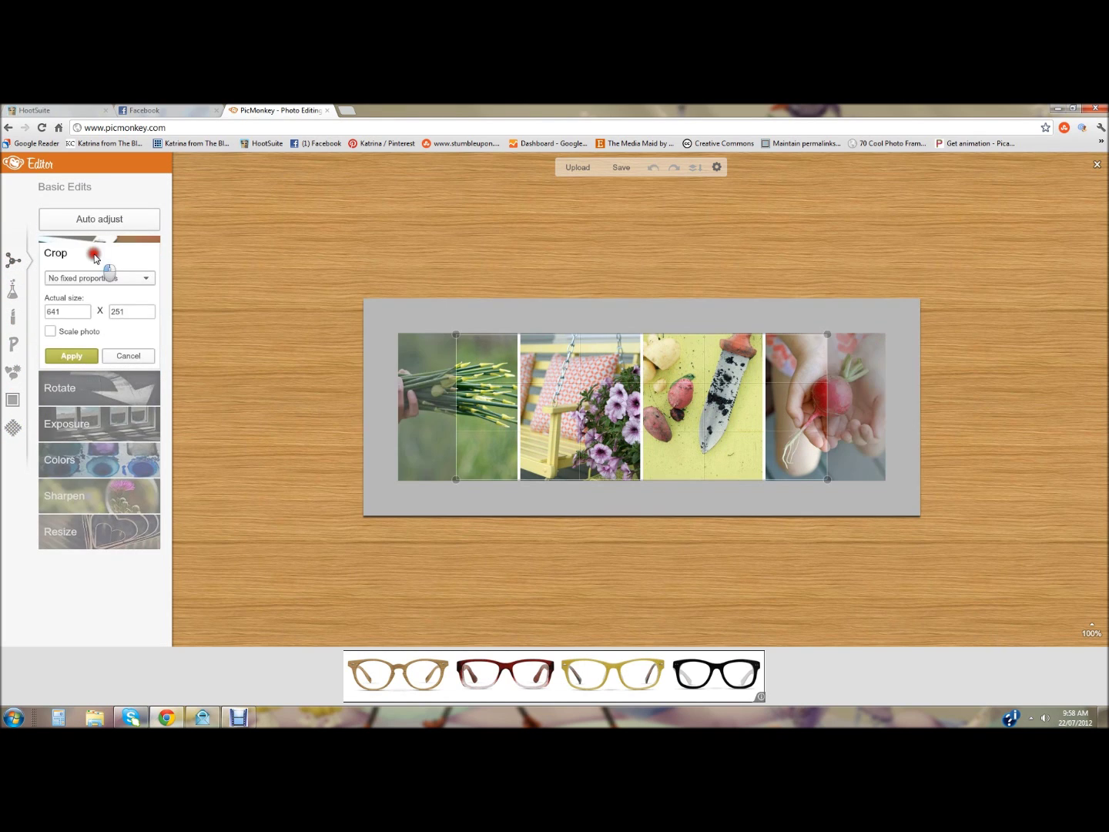
drag(459, 336, 397, 332)
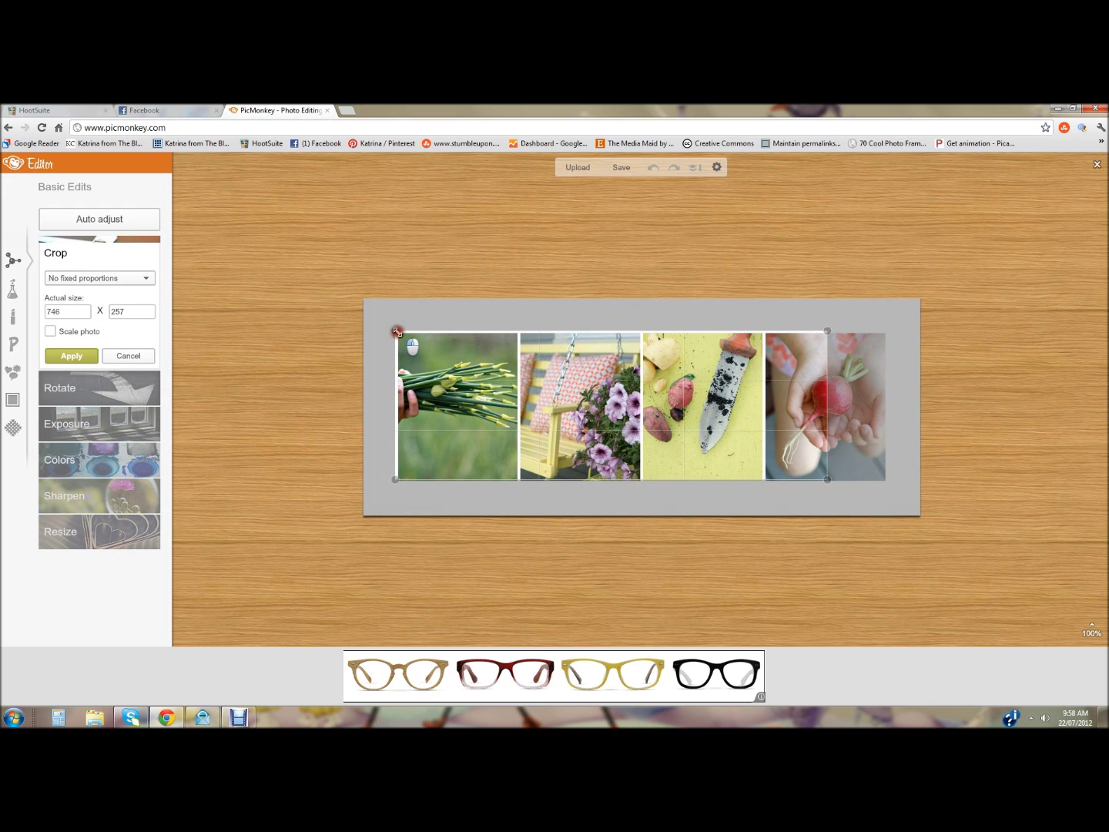
drag(829, 380, 891, 382)
drag(708, 480, 711, 514)
click(51, 313)
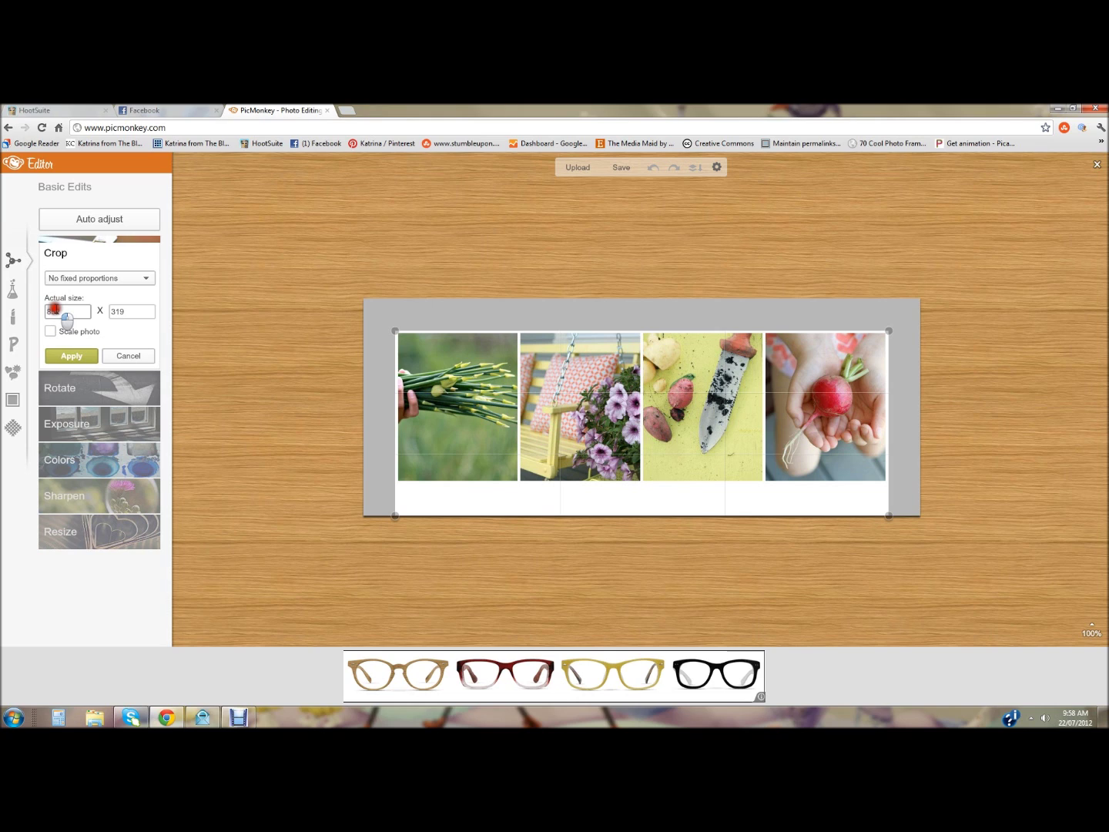
Set the crop to 851 x 315 and apply it.
drag(54, 310, 75, 309)
text(1)
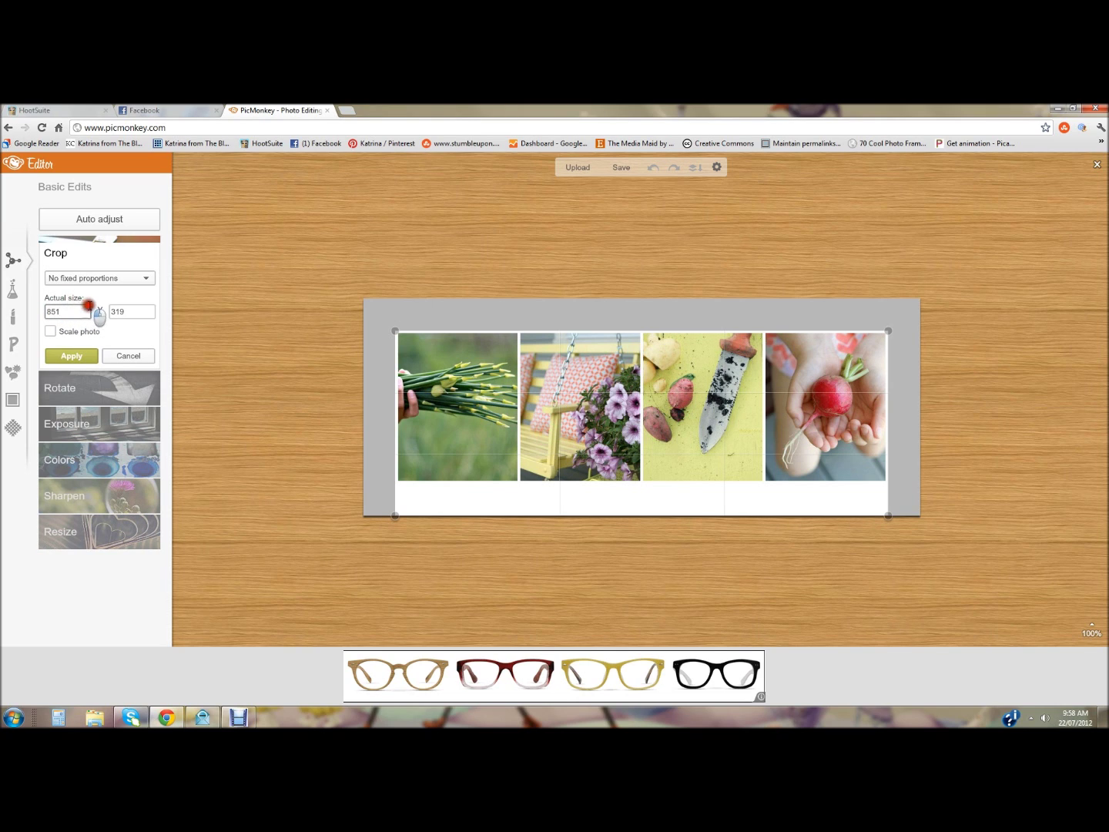
click(117, 312)
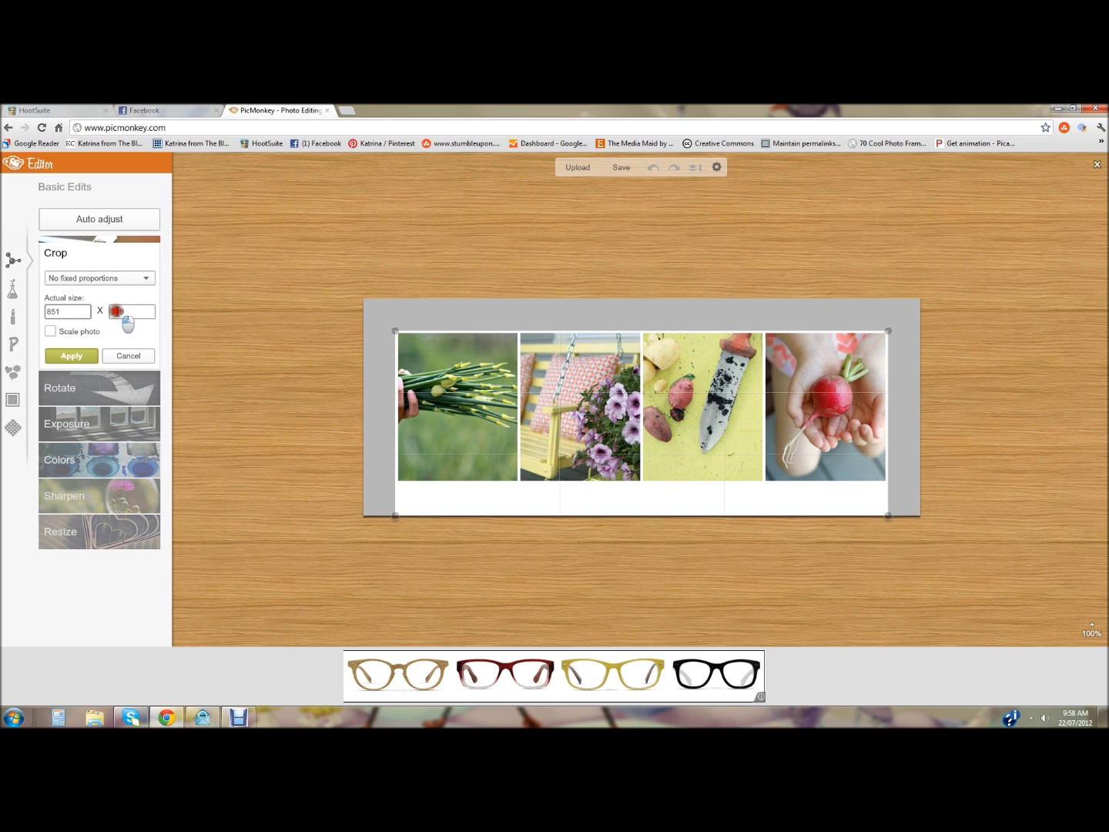
text(315)
click(74, 309)
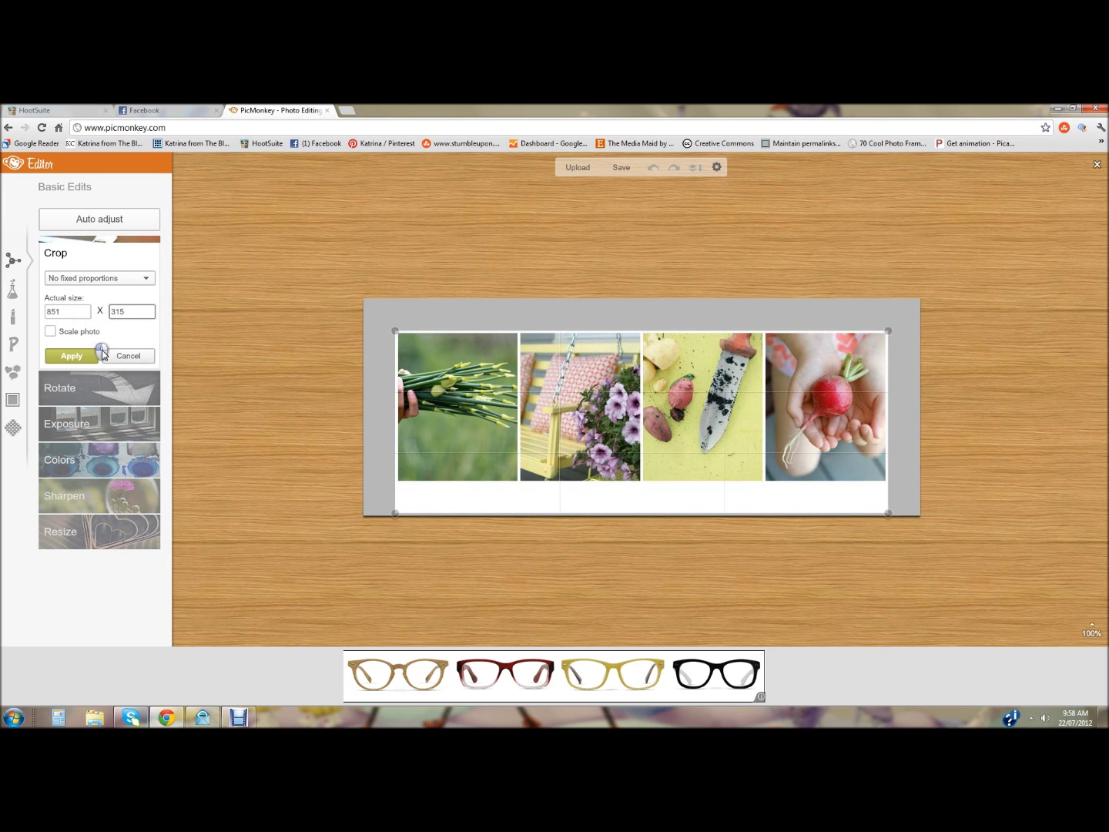
click(70, 358)
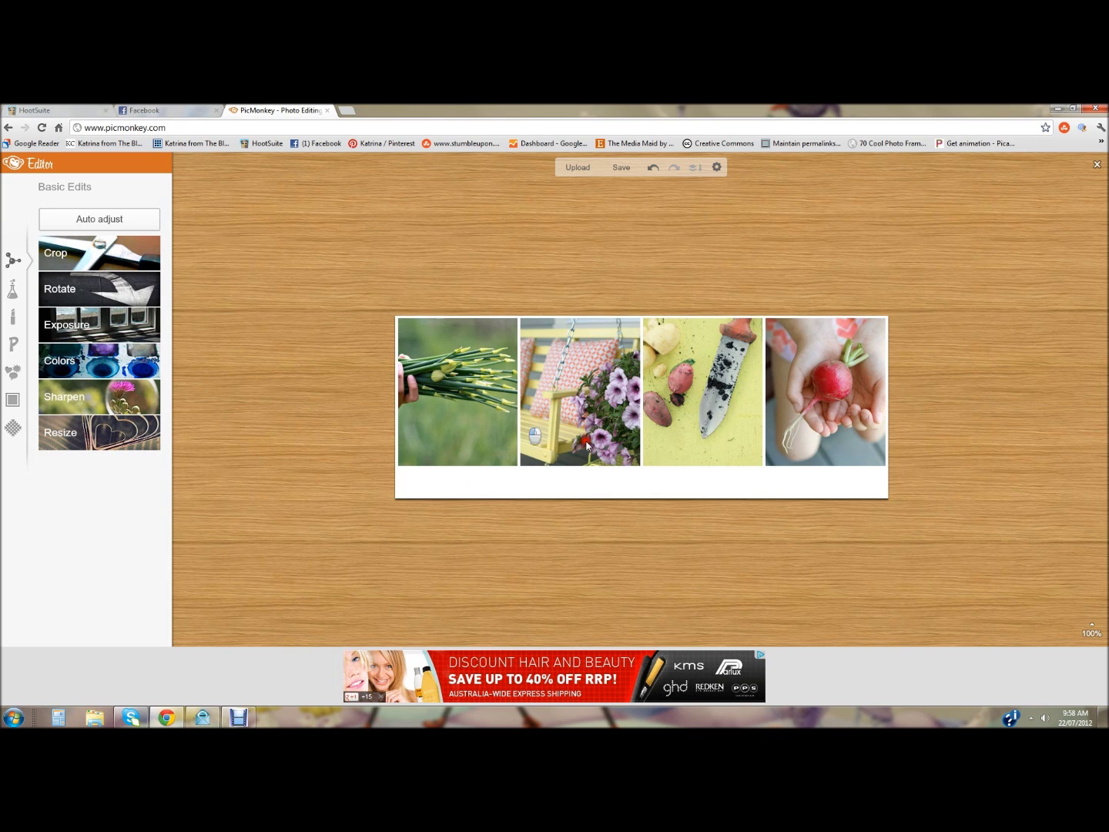
Add the person's name as text in the Overlock font.
click(14, 344)
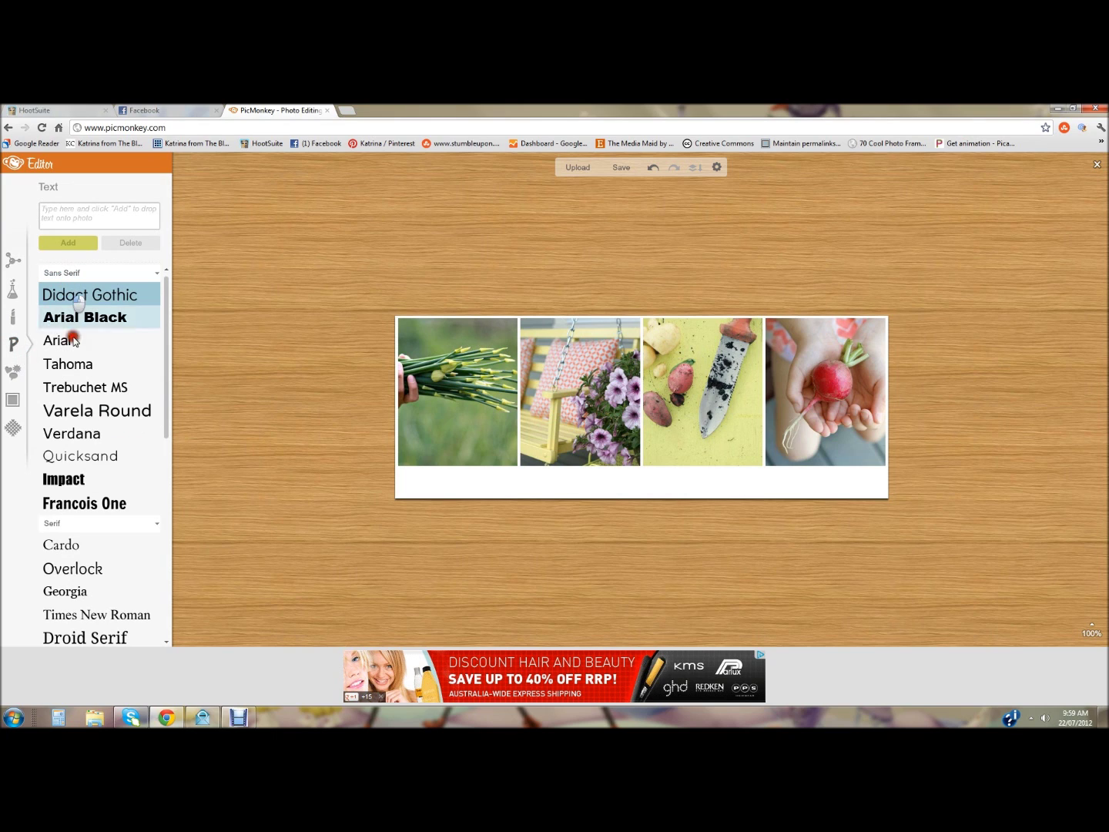
click(87, 571)
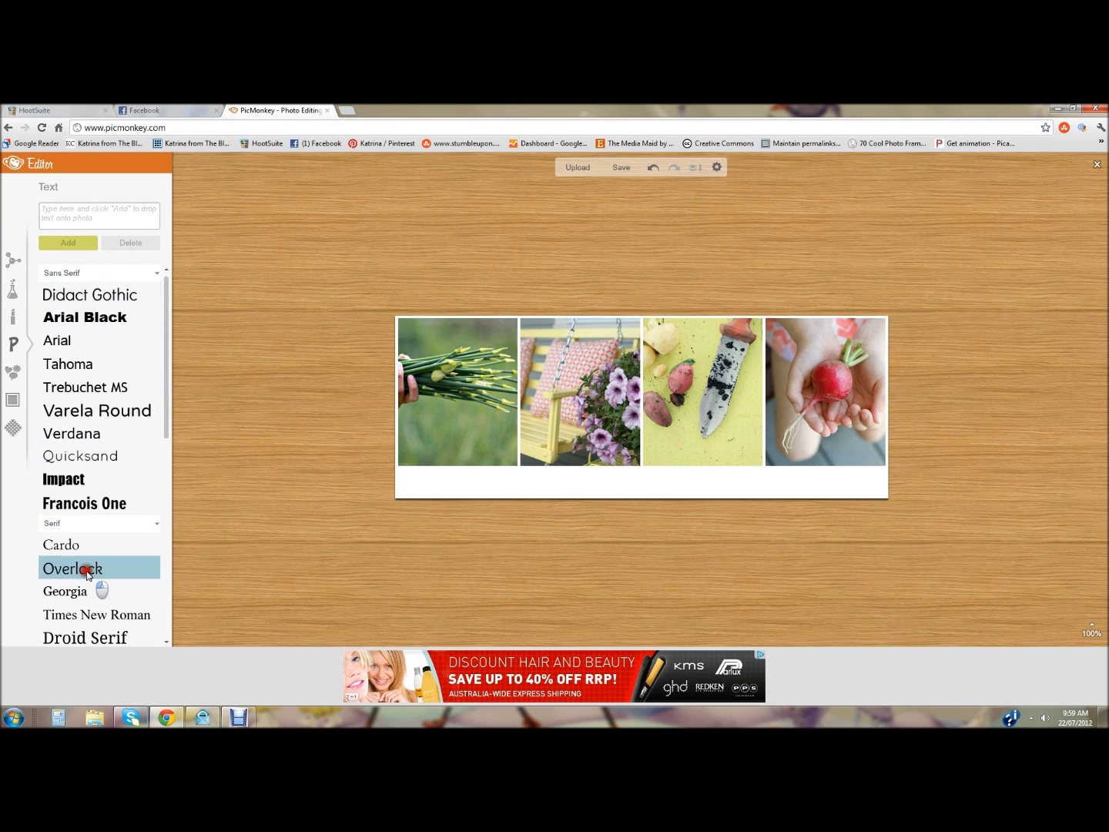
click(78, 214)
text(Katrina Chambers)
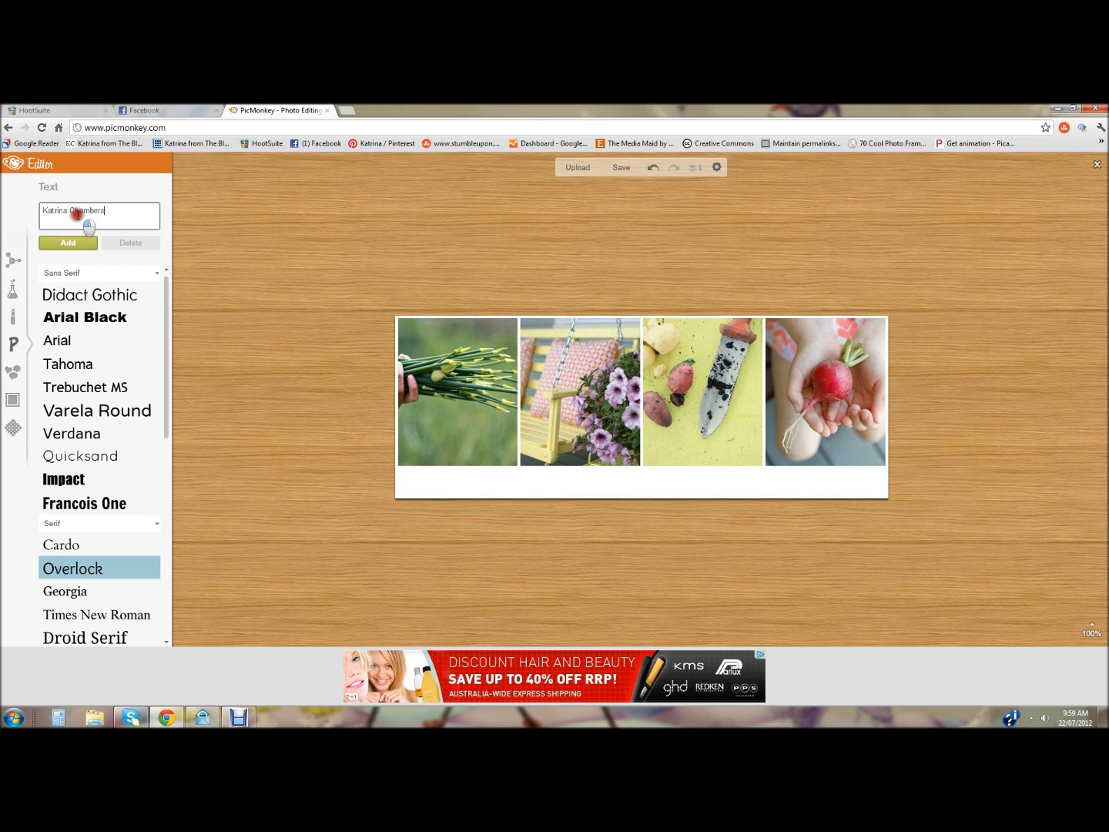
click(75, 243)
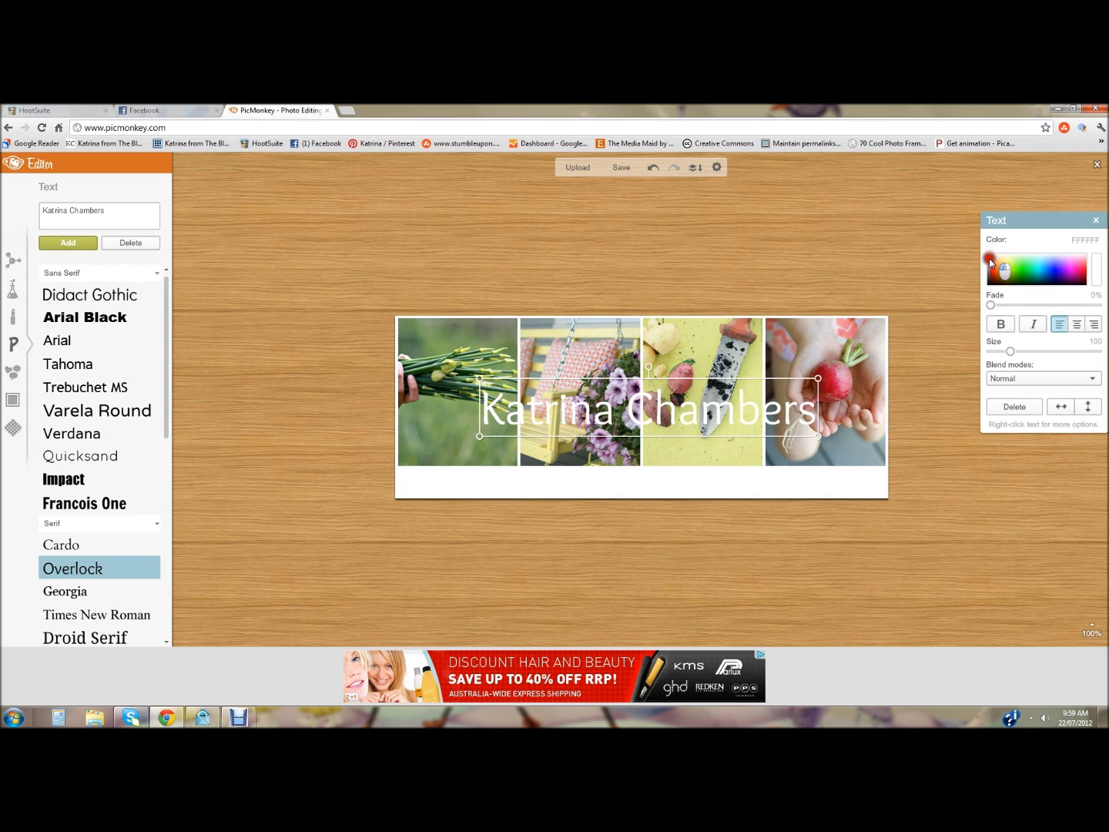
Make the name black at size 50 and move it into the white strip below the photos.
click(988, 286)
drag(1010, 351, 999, 351)
drag(630, 406, 751, 480)
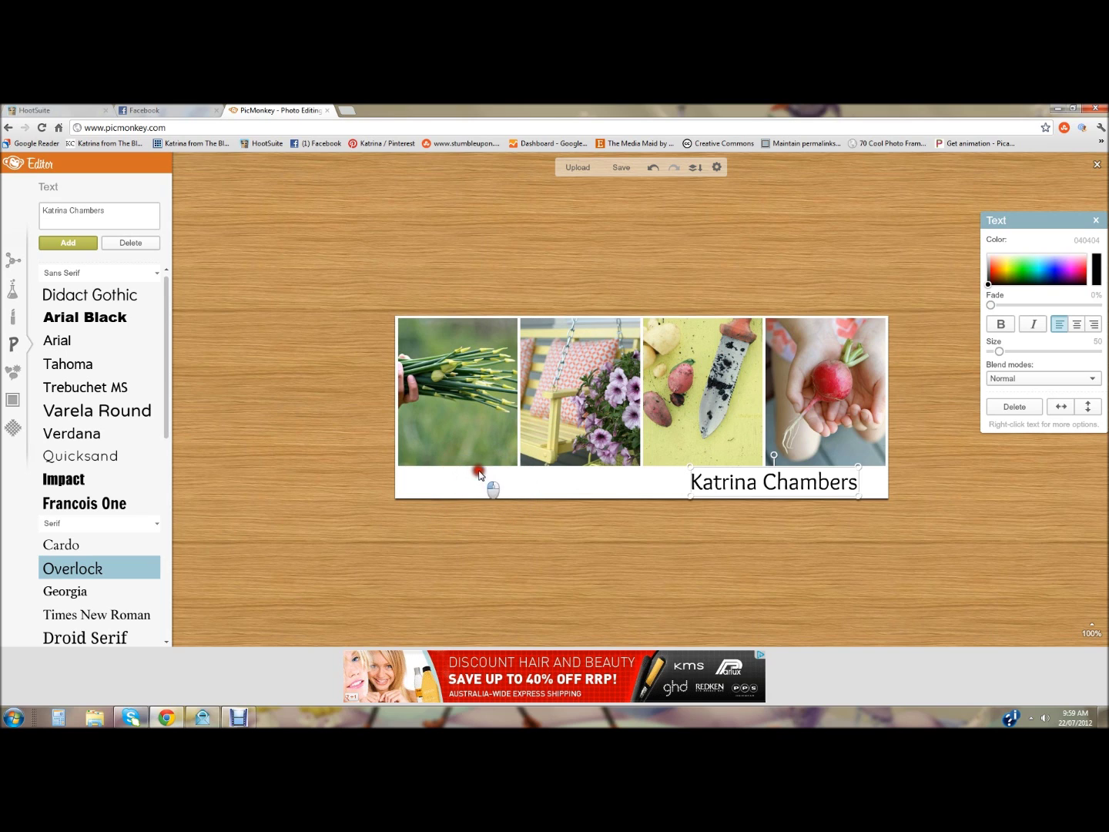
click(784, 467)
Save the captioned cover as a jpg, replacing fbcover.jpg on the Desktop.
click(619, 168)
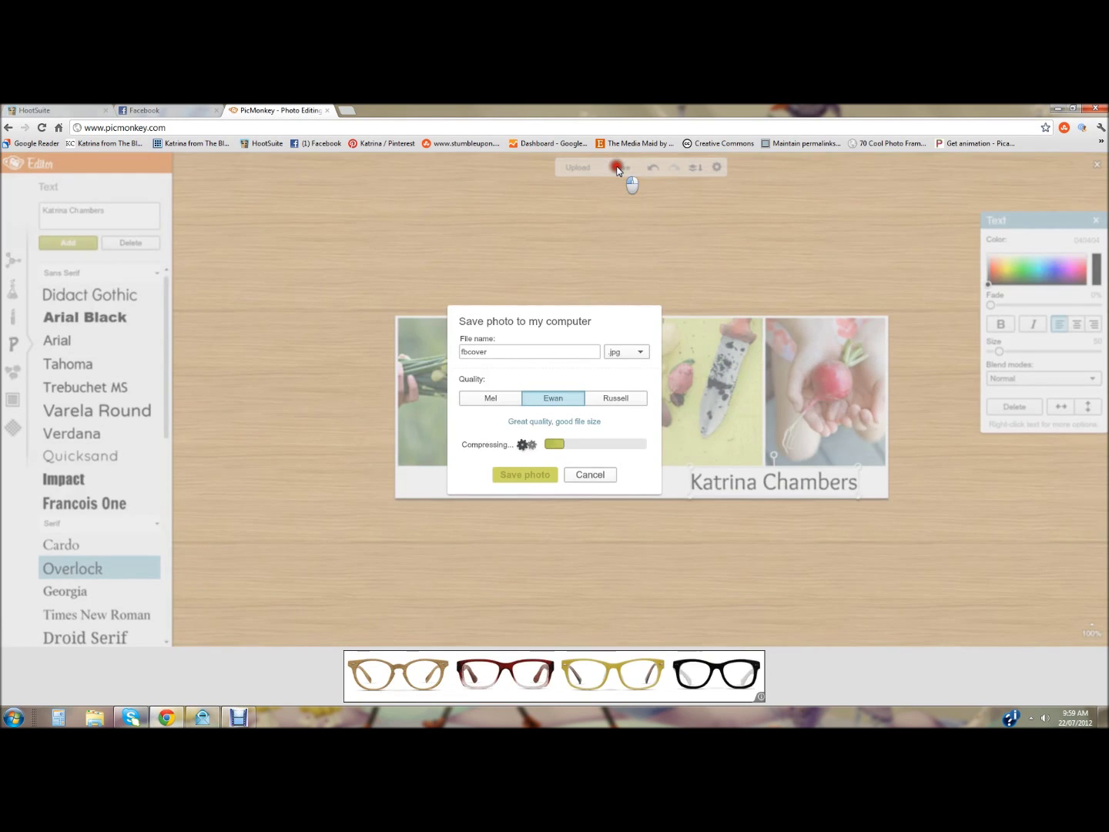
click(523, 474)
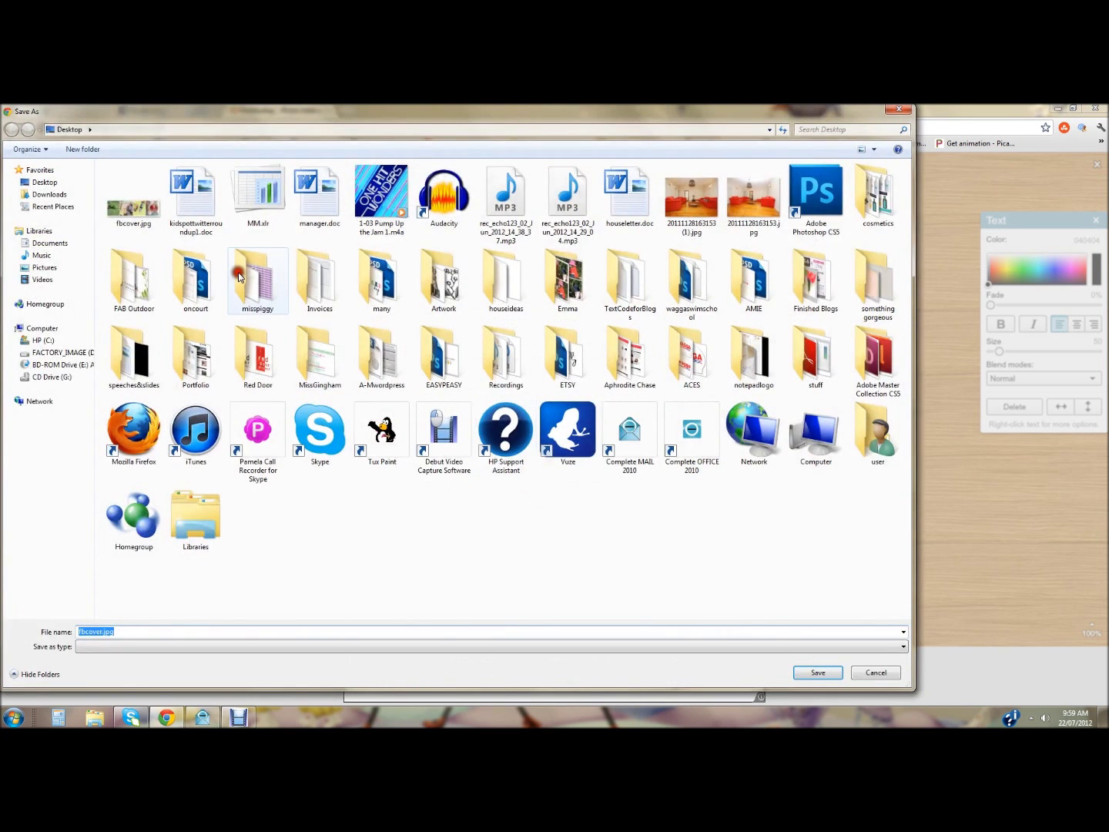
click(121, 222)
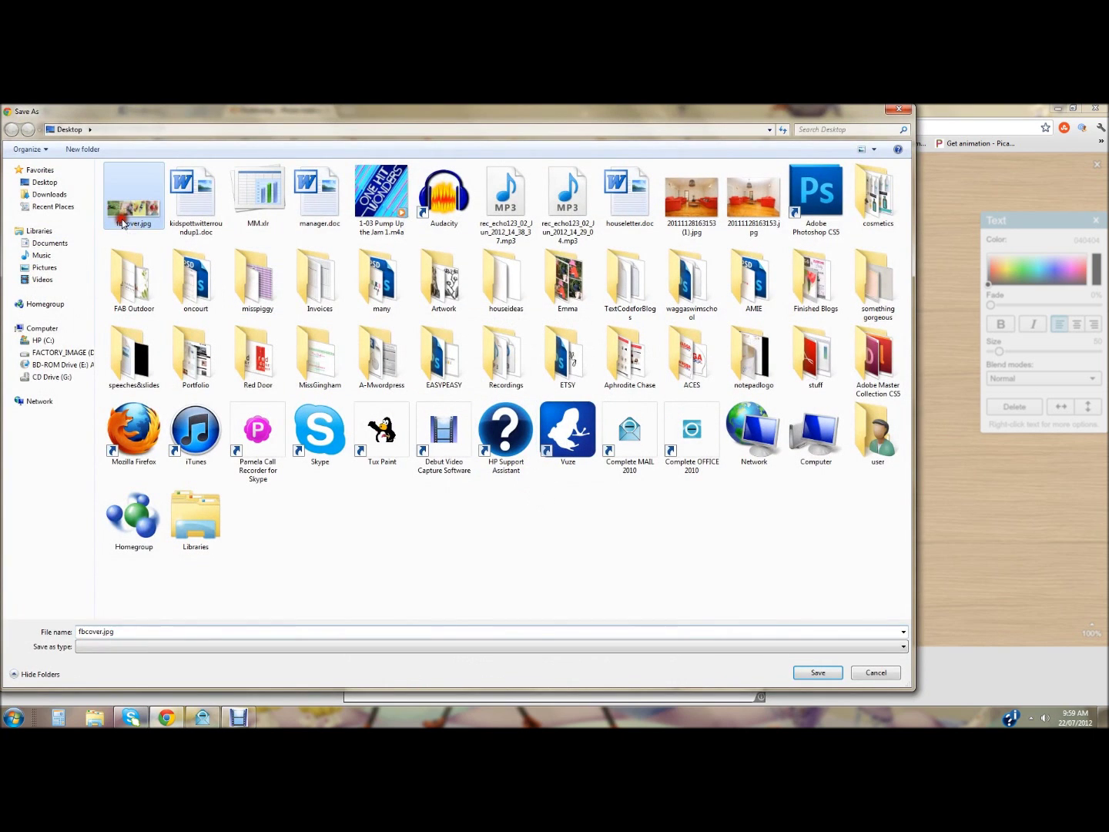
click(818, 672)
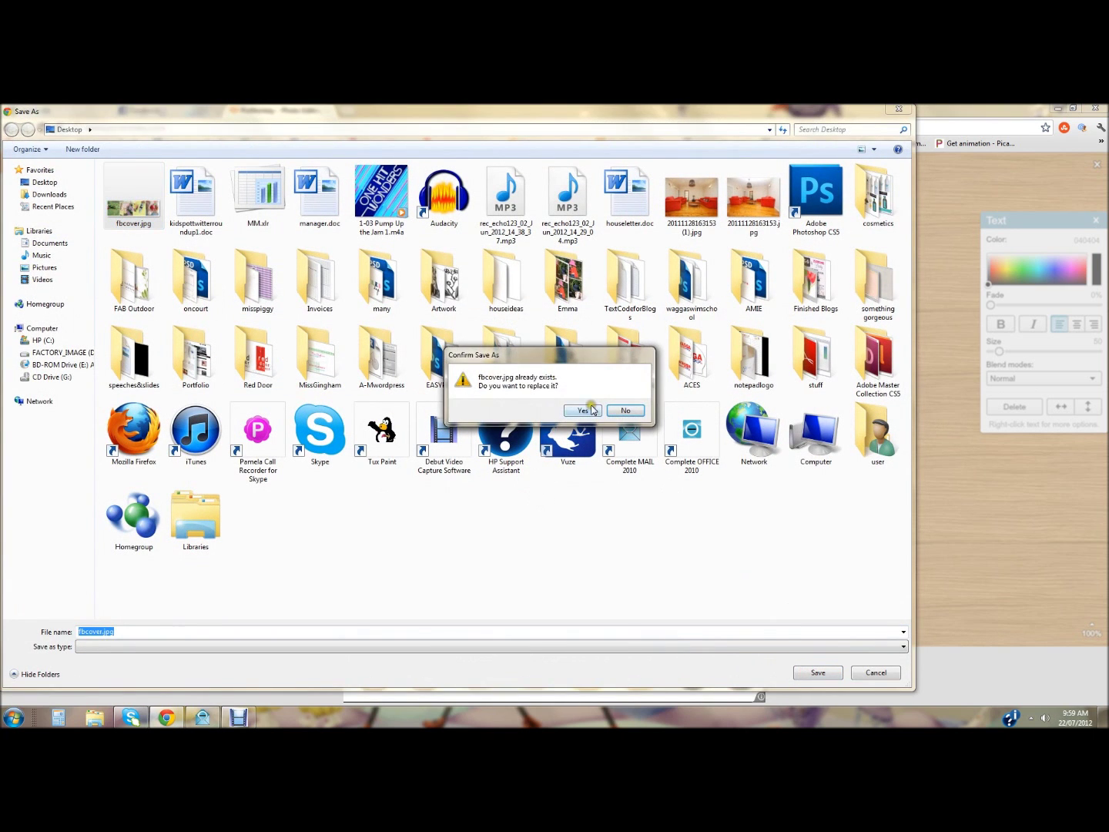
click(592, 410)
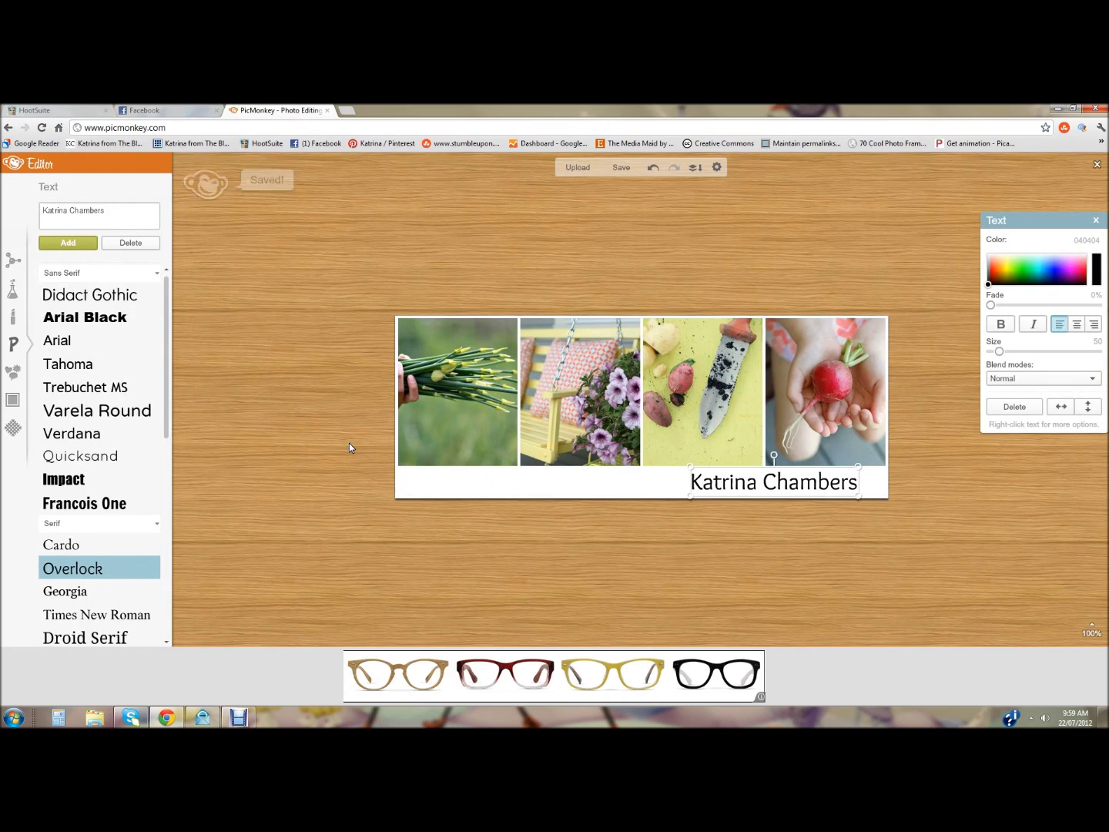